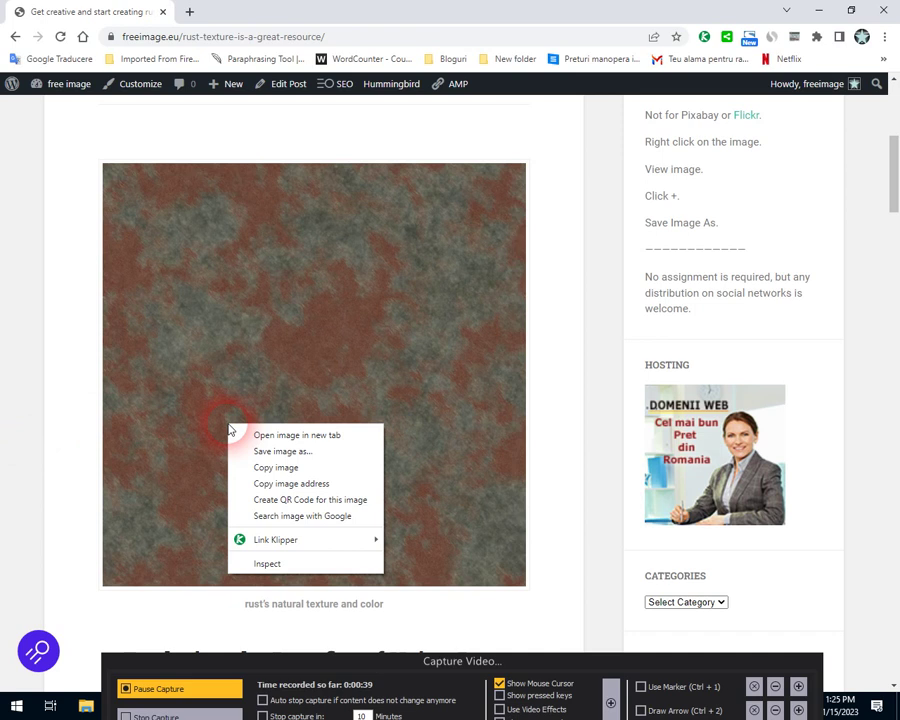
Open the rust texture image in its own browser tab and enlarge it to full size
left_click(250, 436)
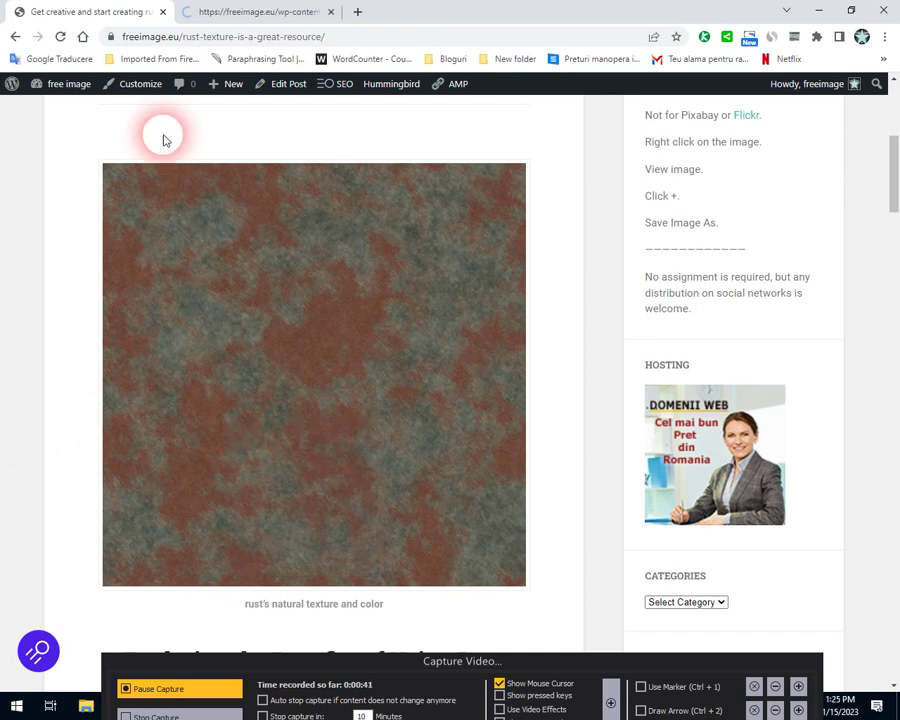
left_click(262, 16)
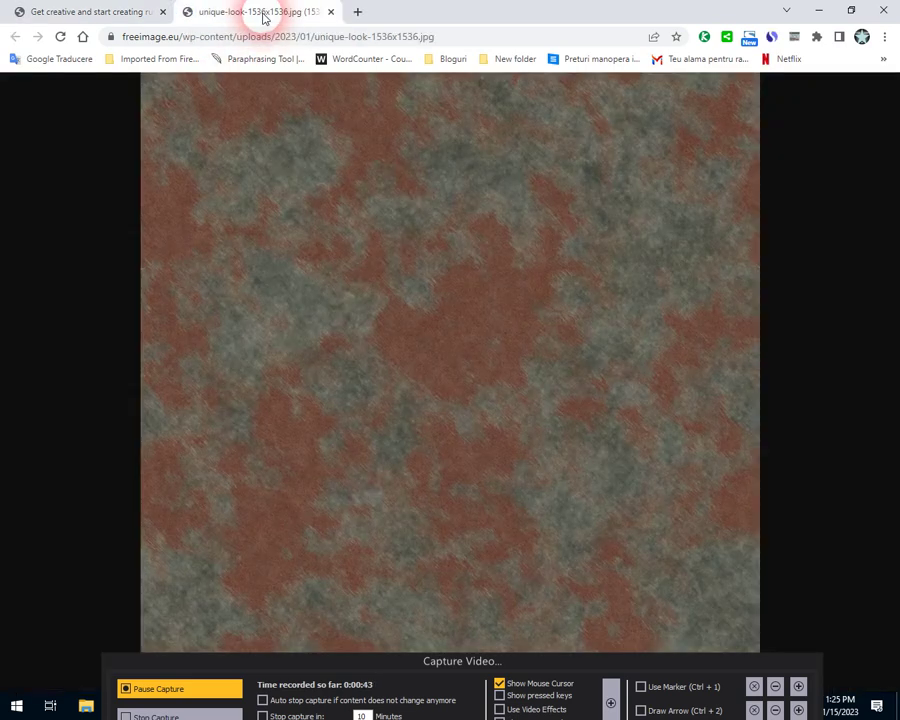
left_click(418, 334)
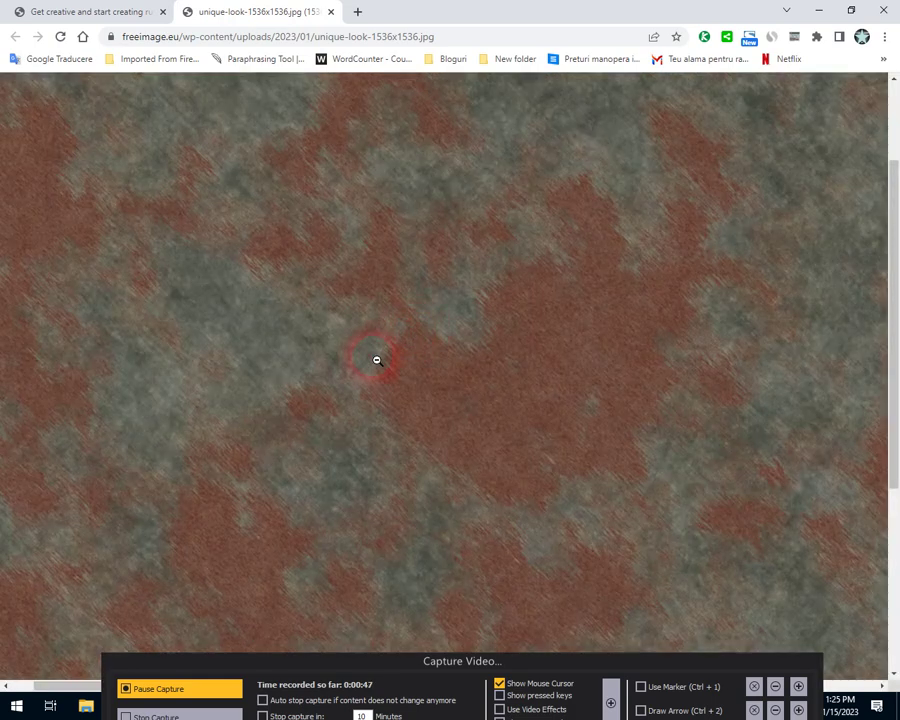
Save the article page's rust image to Downloads as JPG unique-look-1536x1536, and close the older "(1)" copy open in Photoshop
left_click(58, 17)
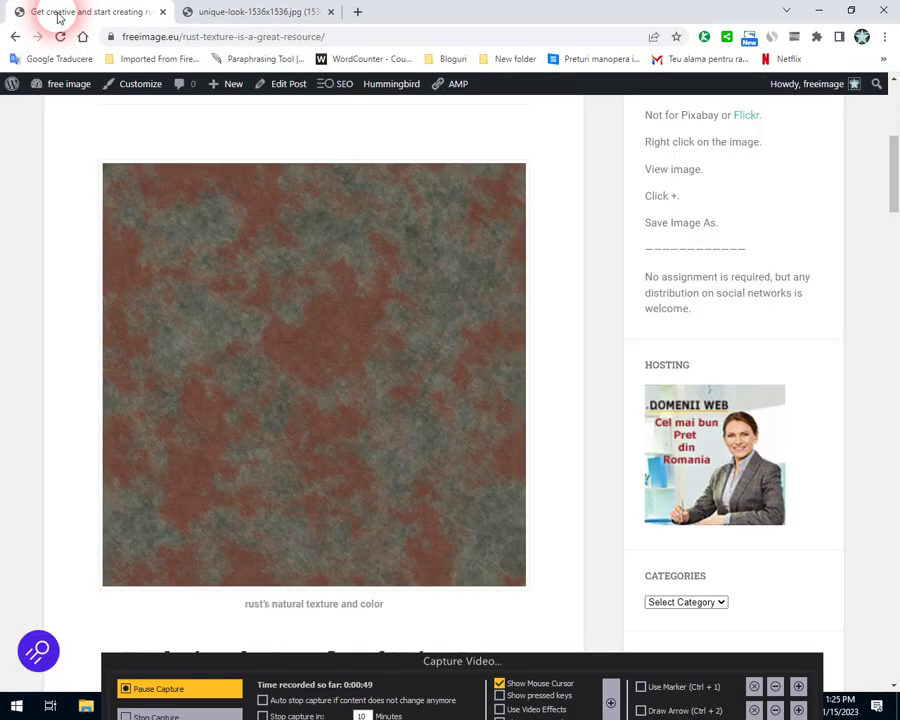
right_click(259, 286)
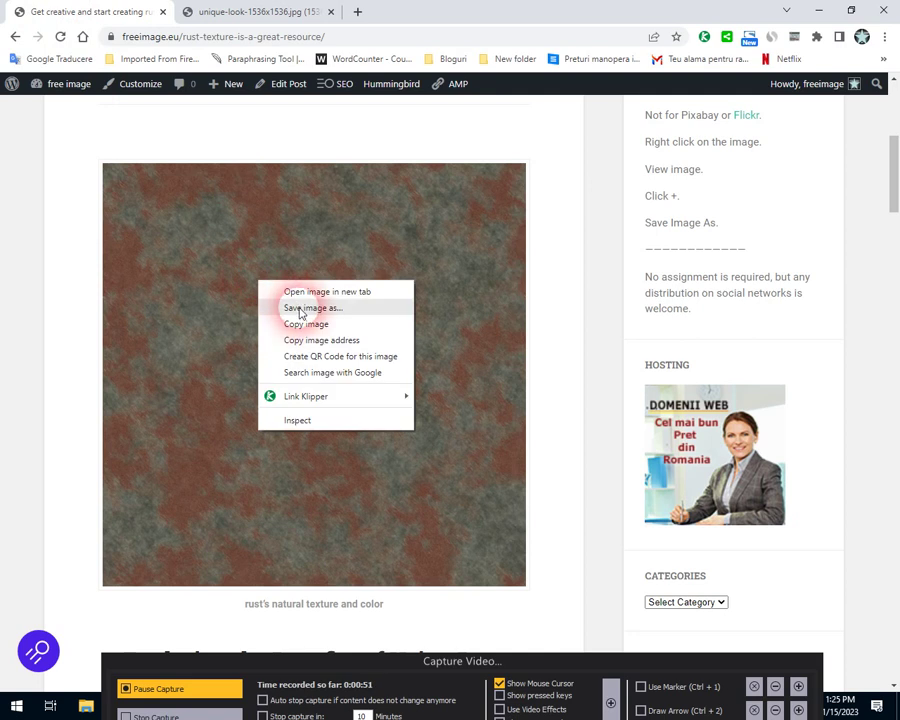
left_click(383, 316)
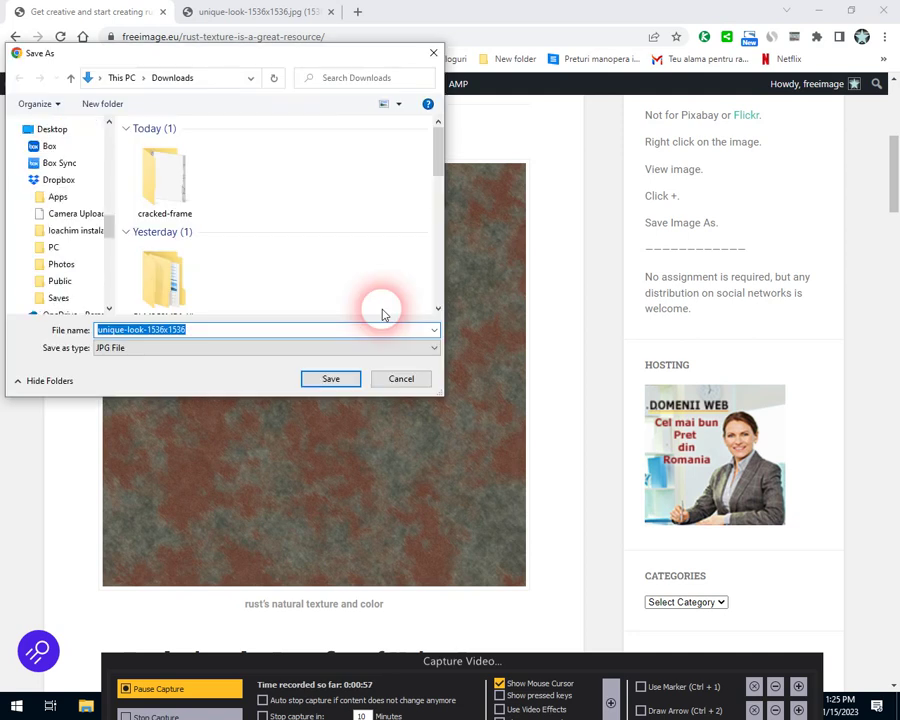
left_click(229, 330)
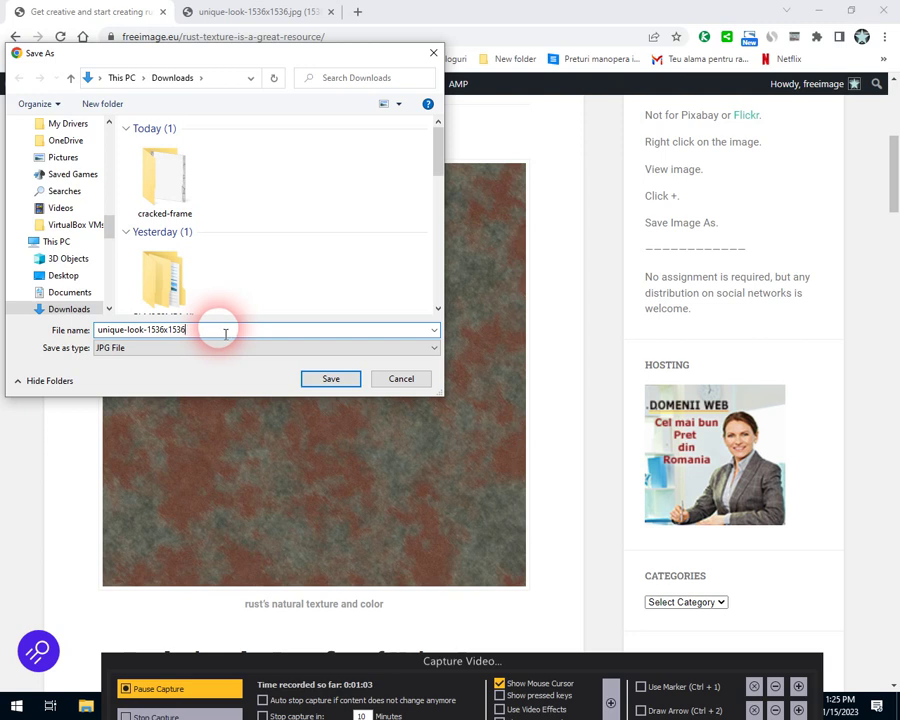
left_click(331, 380)
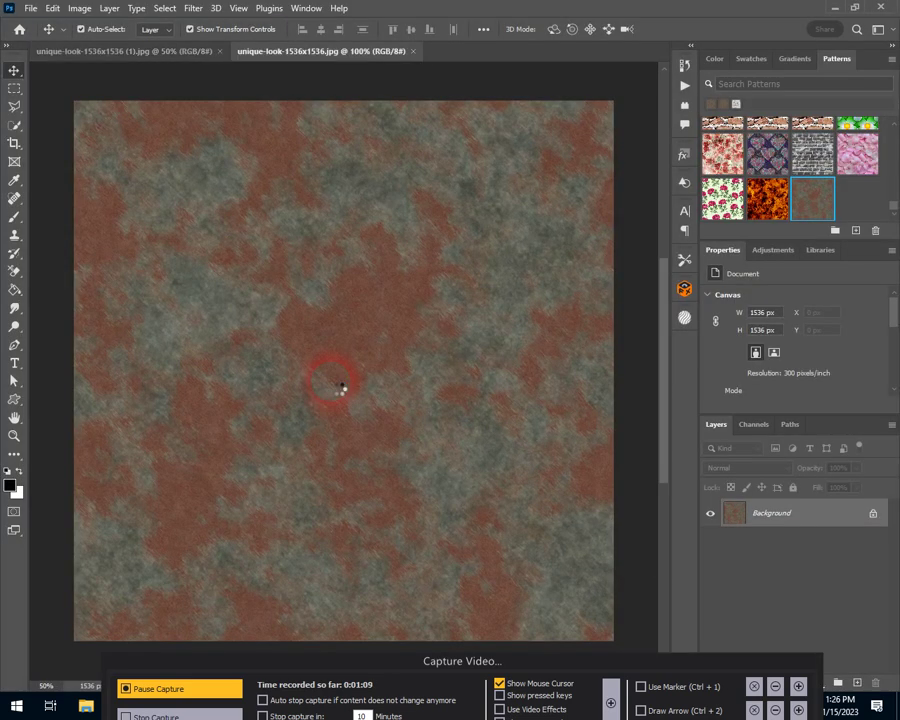
left_click(208, 51)
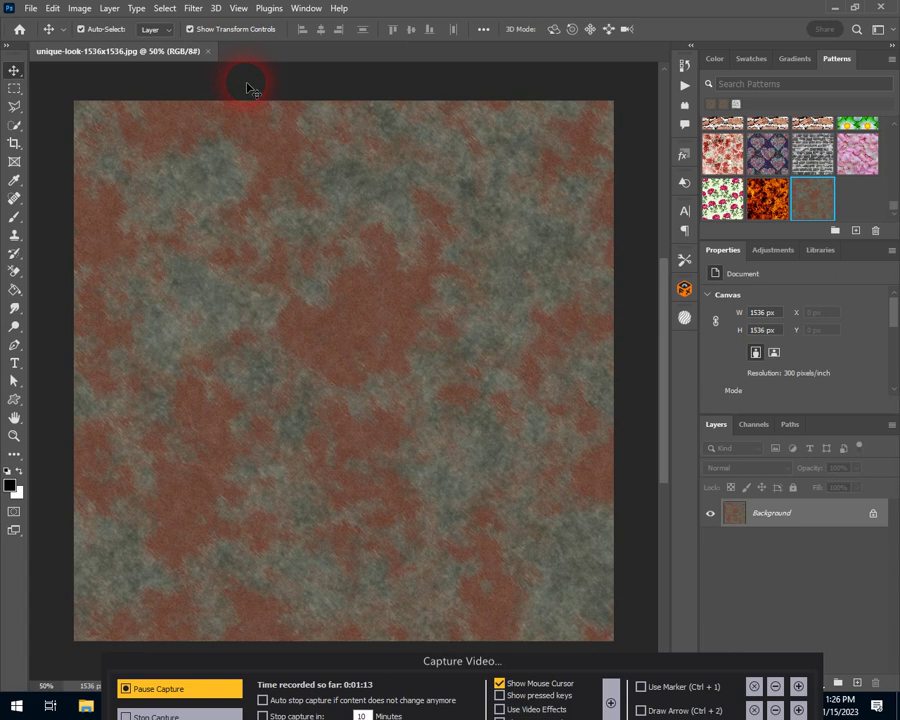
Return to Chrome and save the full-size rust image to Downloads as JPG "unique-look-1536x1536 (1)"
left_click(831, 8)
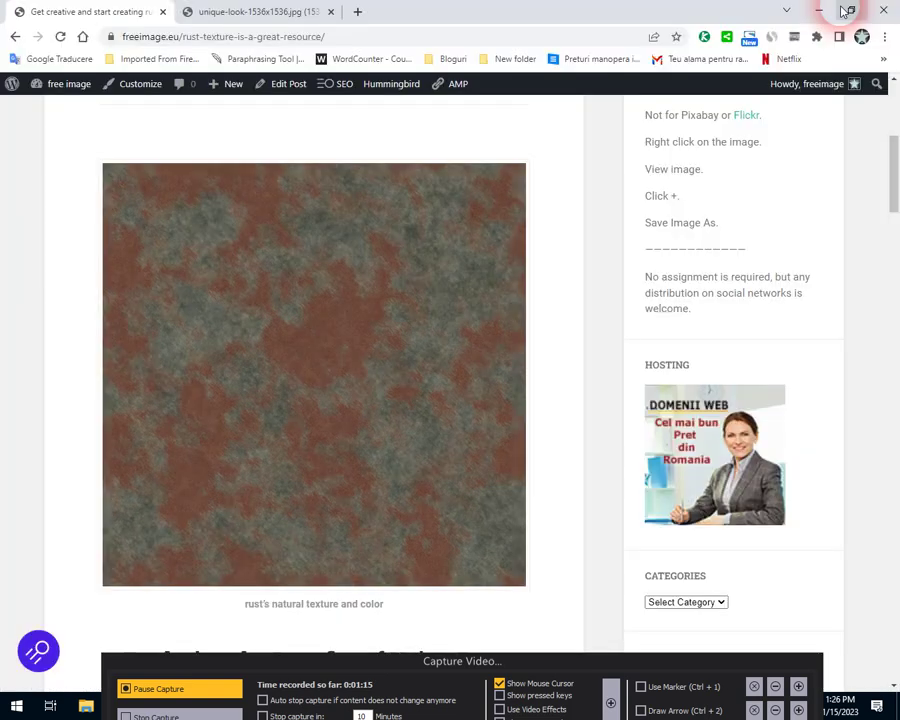
left_click(281, 14)
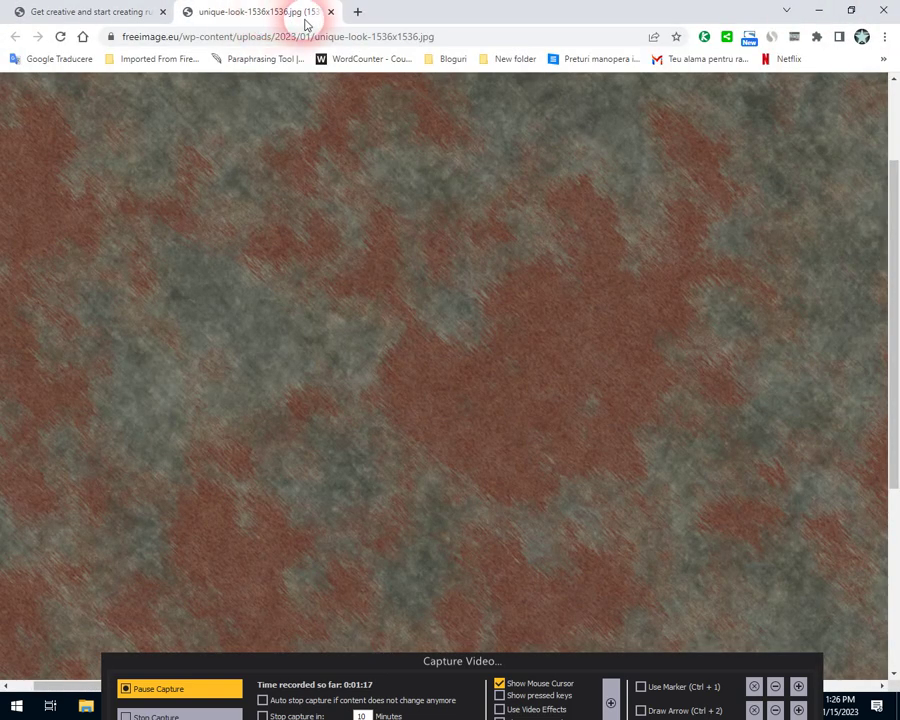
right_click(327, 228)
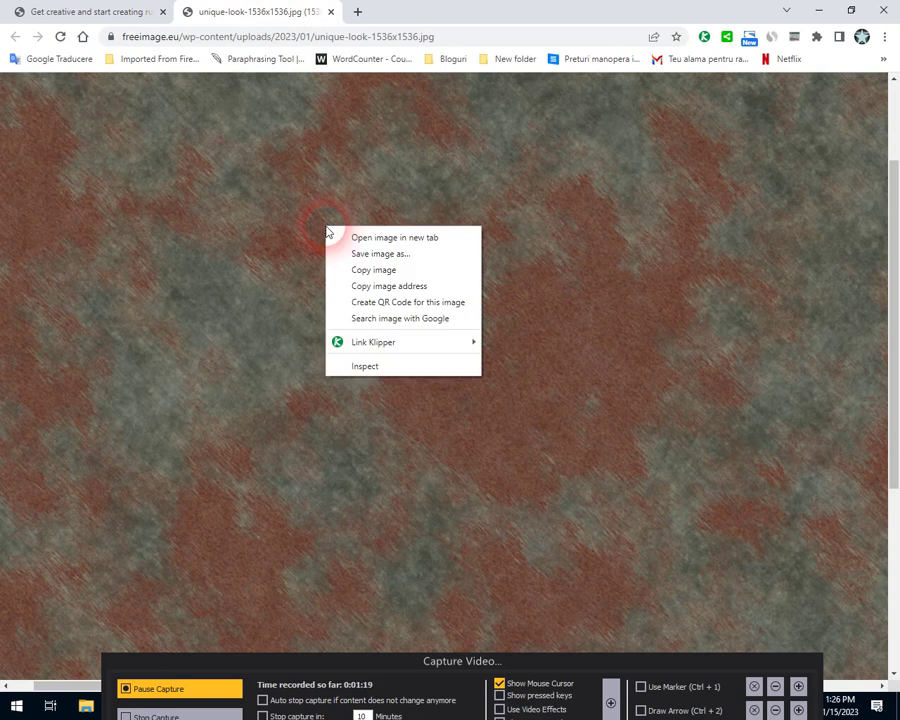
left_click(346, 256)
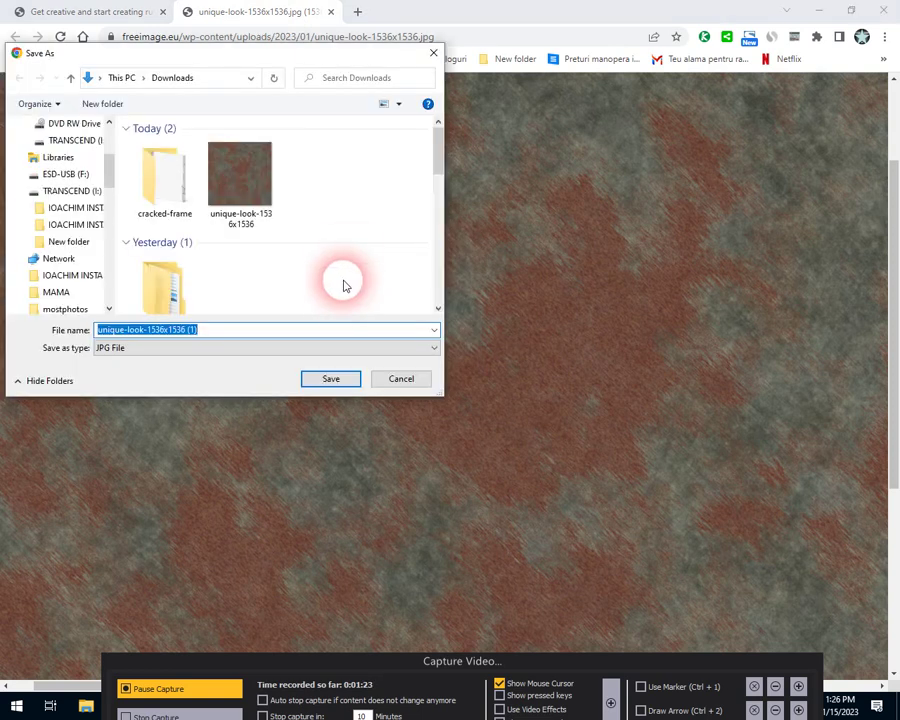
left_click(338, 379)
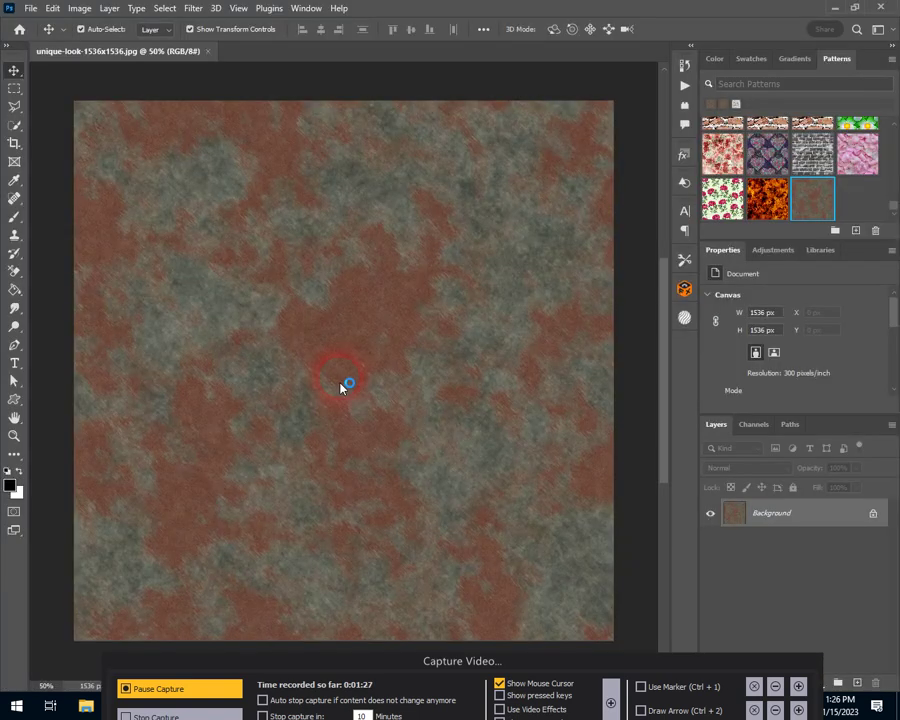
Delete the existing rust pattern from the pattern presets and bring up the unique-look-1536x1536.jpg document
left_click(875, 230)
left_click(383, 264)
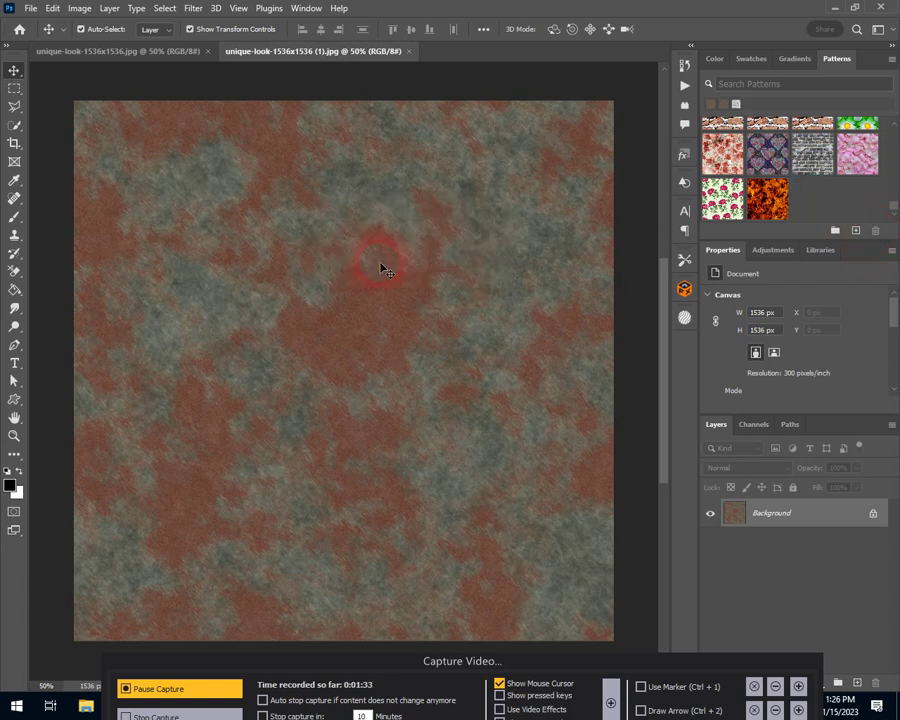
left_click(120, 53)
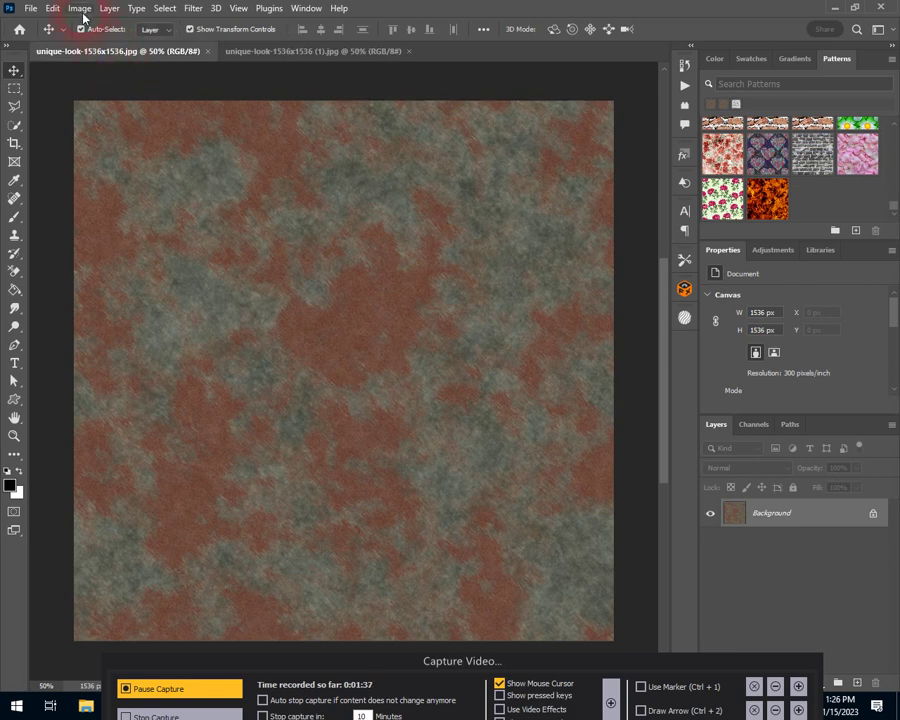
left_click(53, 8)
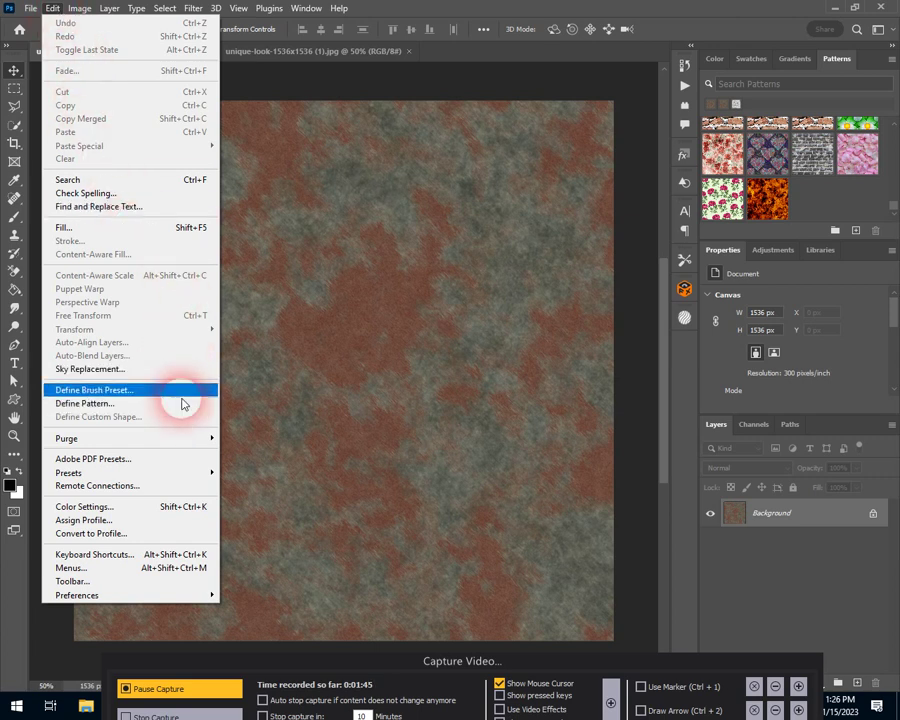
left_click(279, 115)
left_click(82, 8)
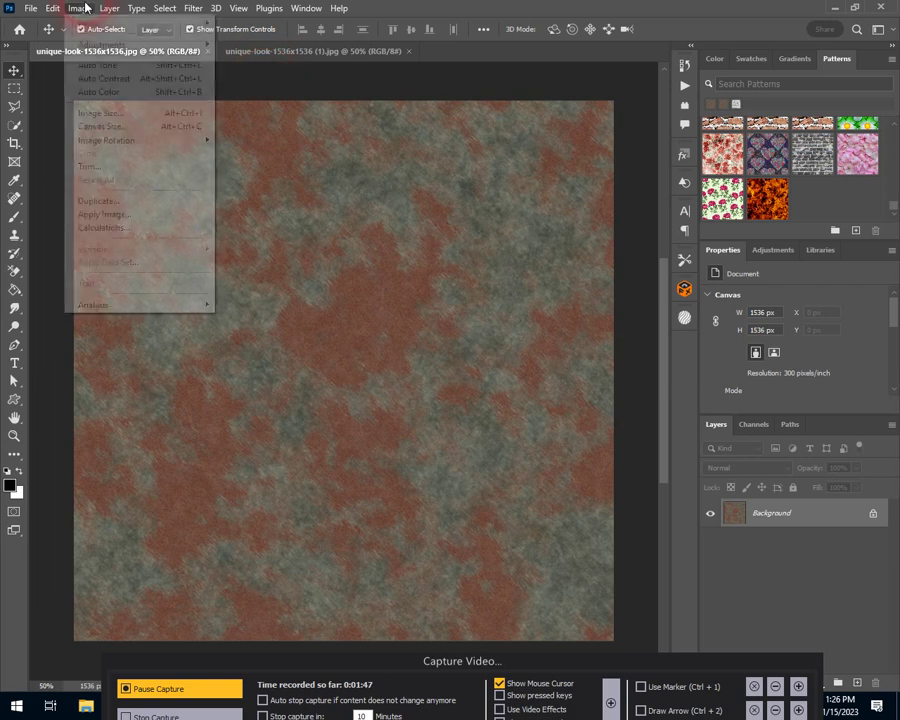
left_click(114, 126)
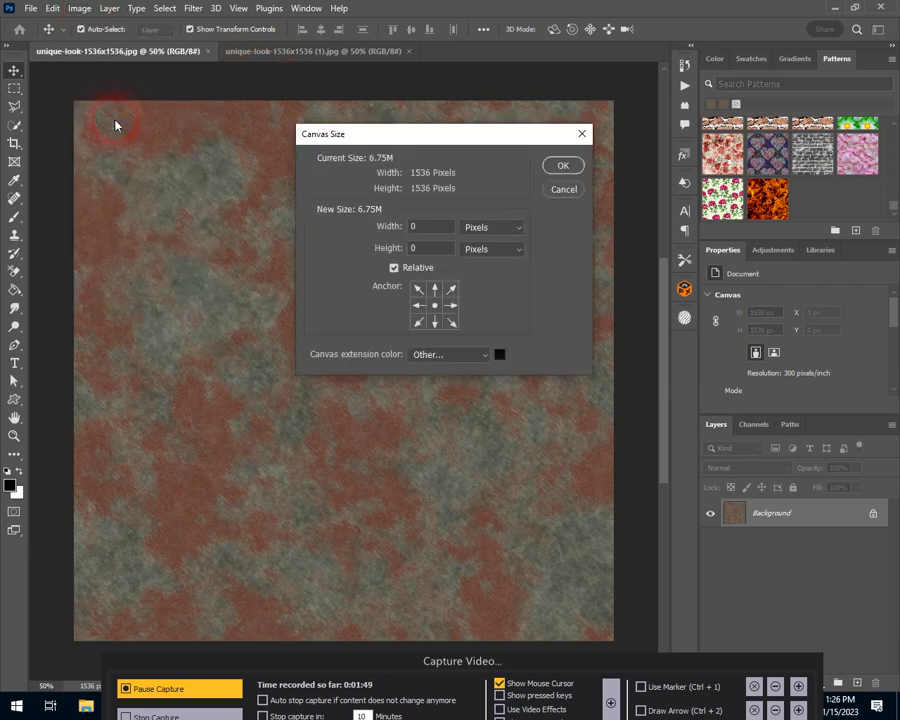
left_click(564, 190)
Resize the unique-look-1536x1536.jpg image to 1500 x 1500 pixels
left_click(80, 9)
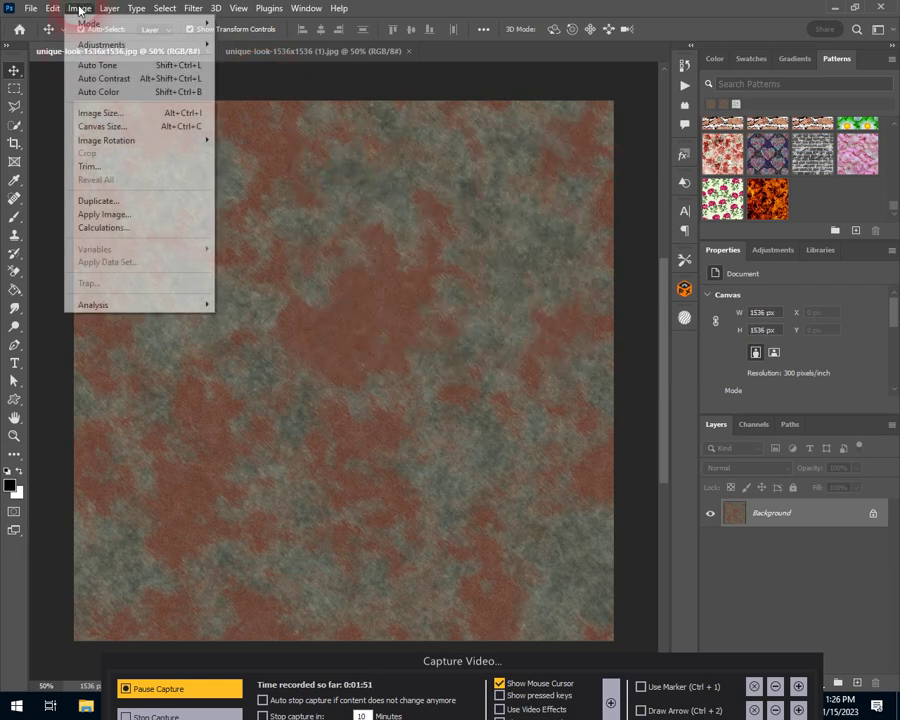
left_click(122, 113)
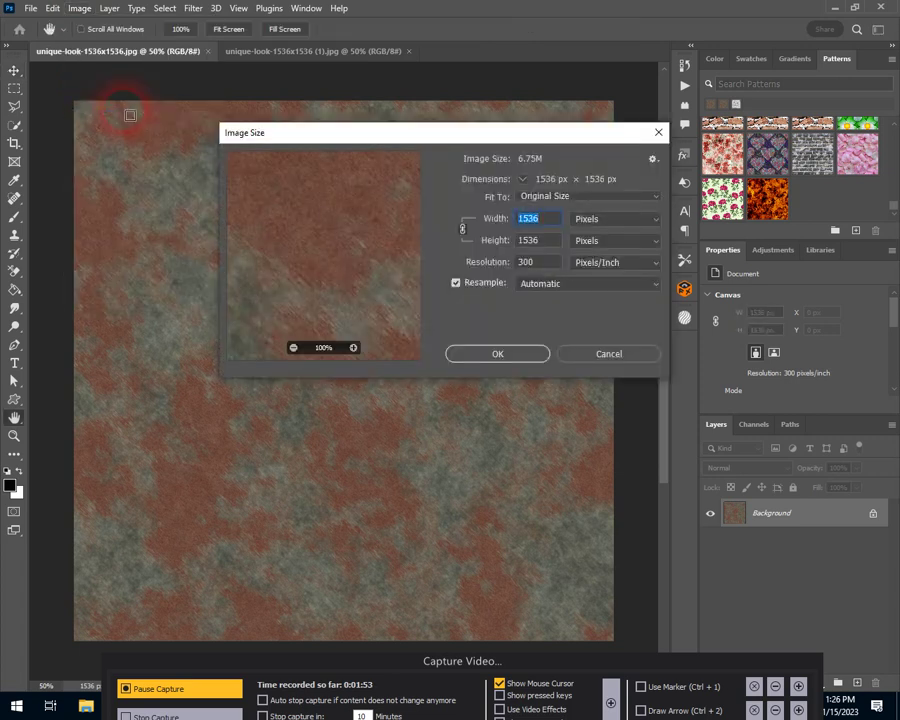
left_click(527, 218)
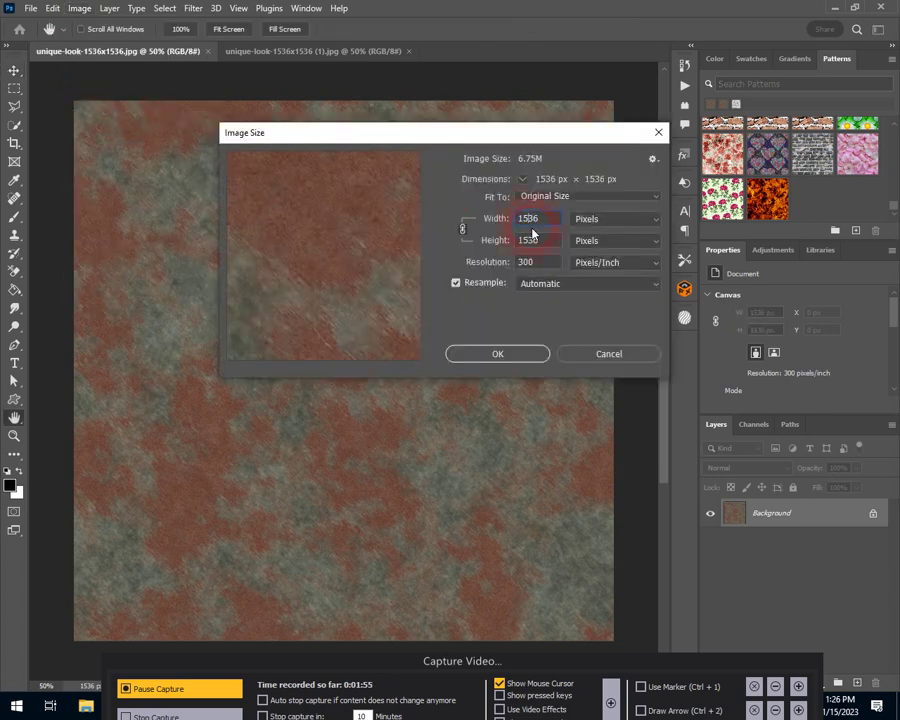
key("BackSpace")
key("BackSpace")
type("00")
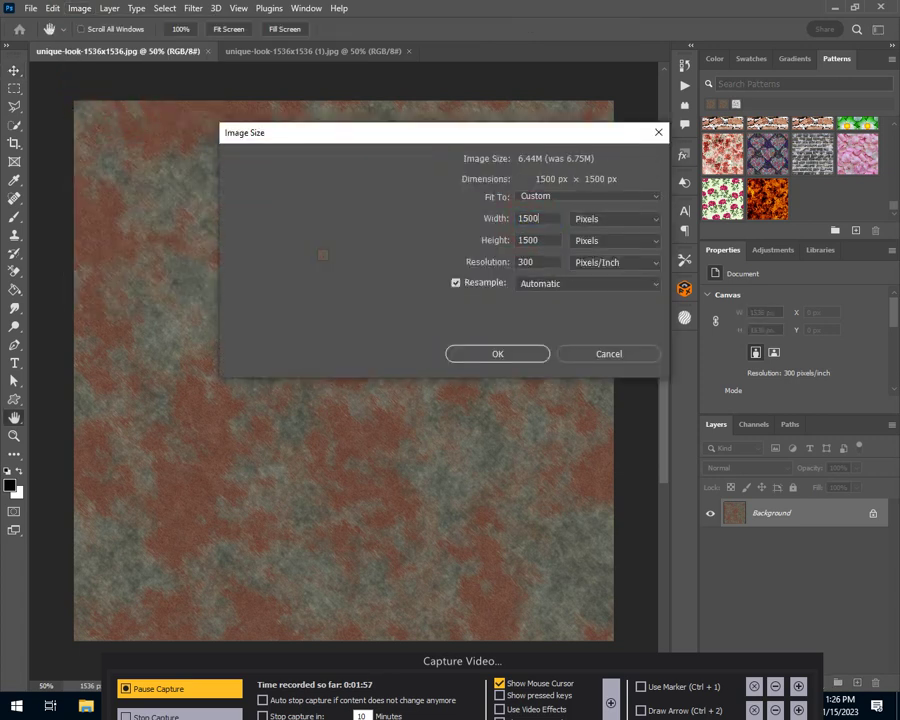
left_click(537, 356)
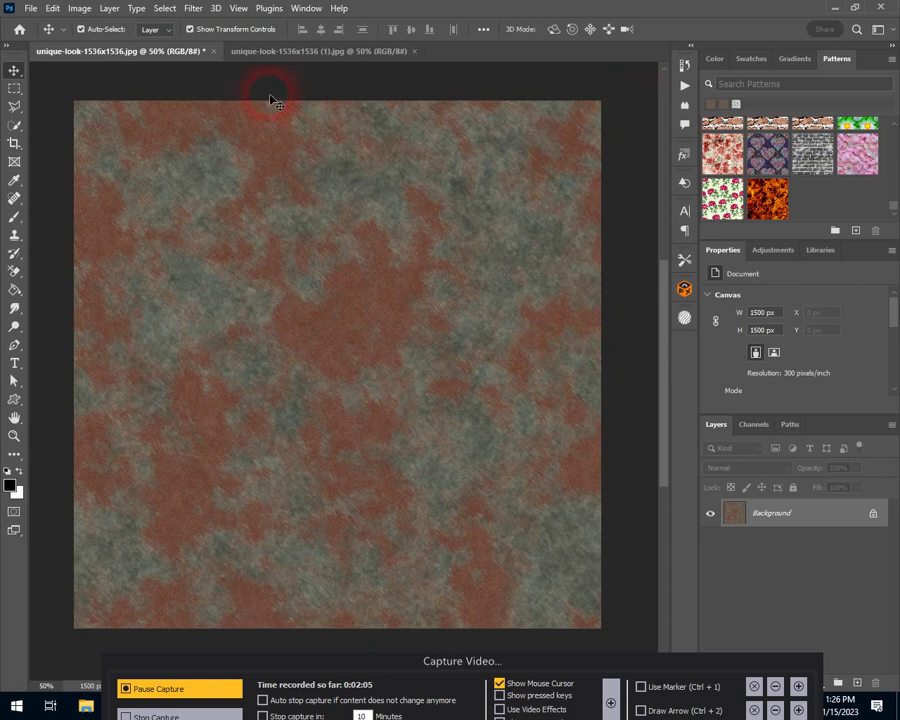
Define the resized rust texture as a pattern named unique-look-1536x1536.jpg
left_click(54, 9)
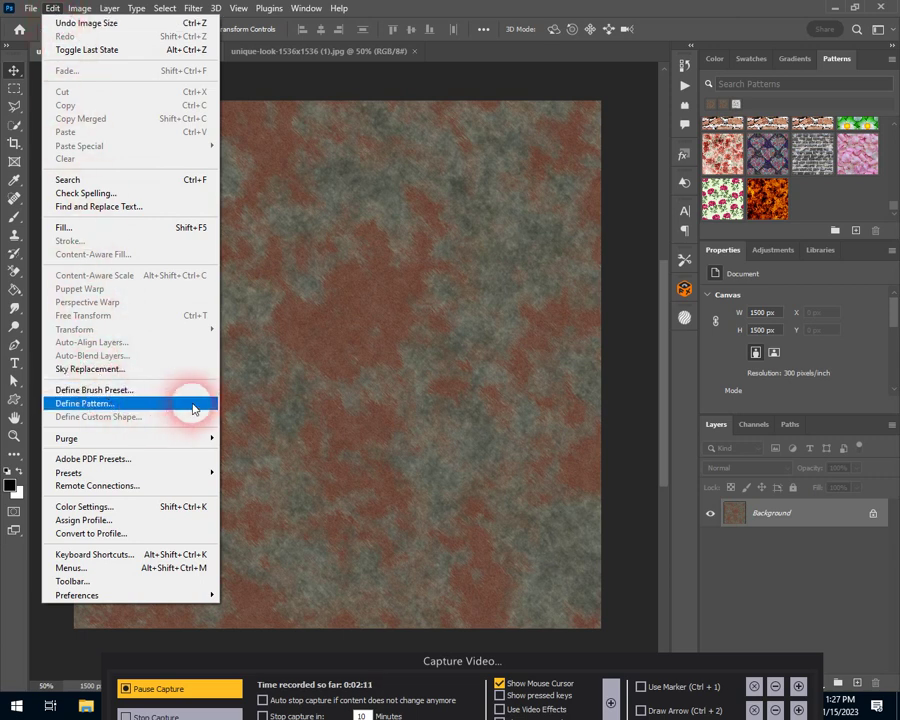
left_click(193, 404)
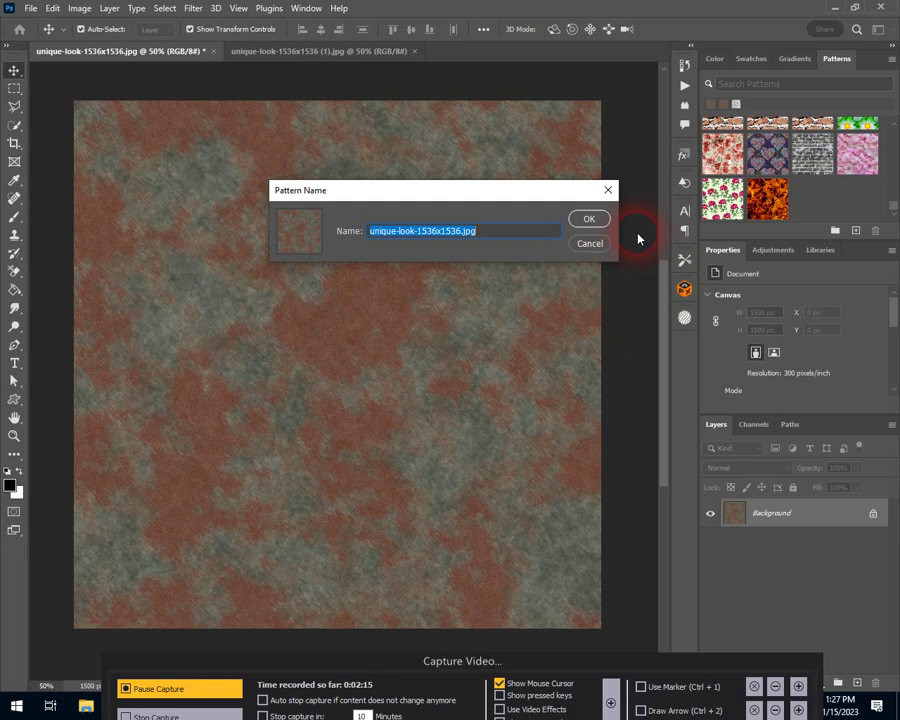
left_click(589, 218)
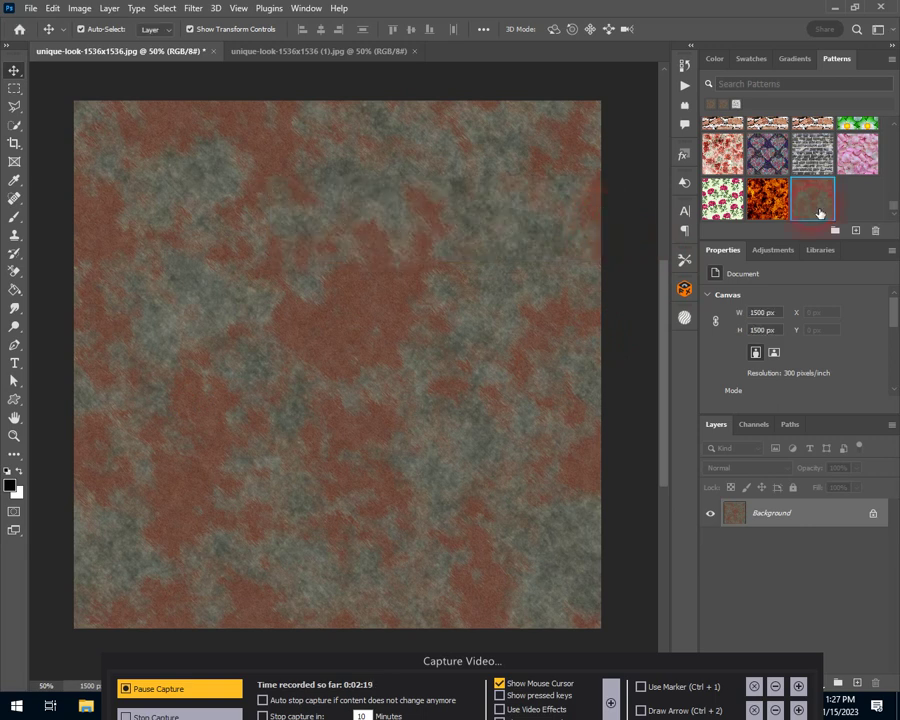
Create a new document from the recent 3000 x 3000 px, 300 ppi preset
left_click(31, 9)
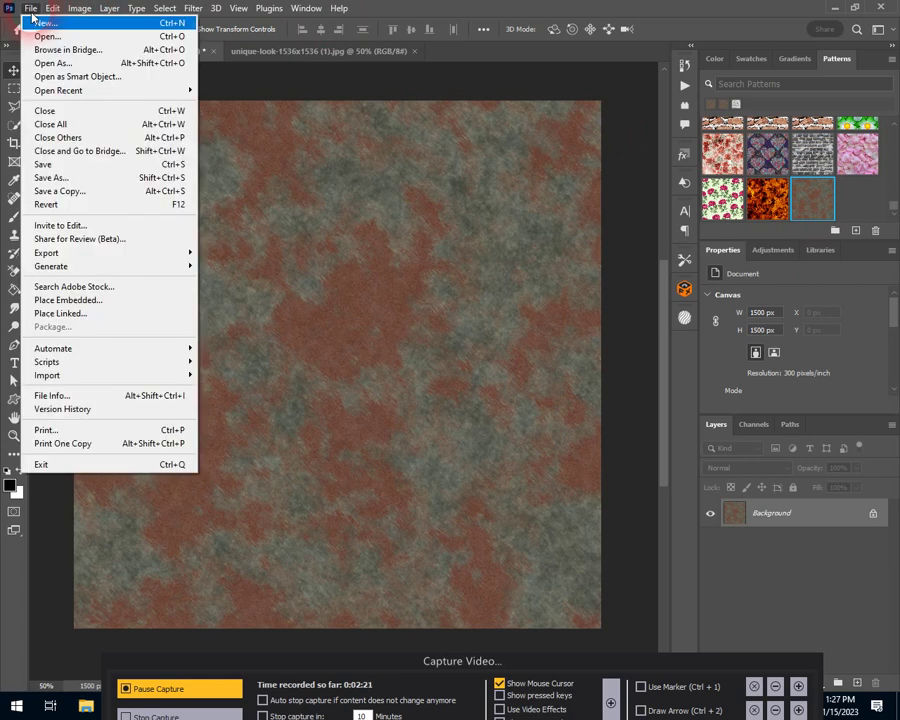
left_click(44, 24)
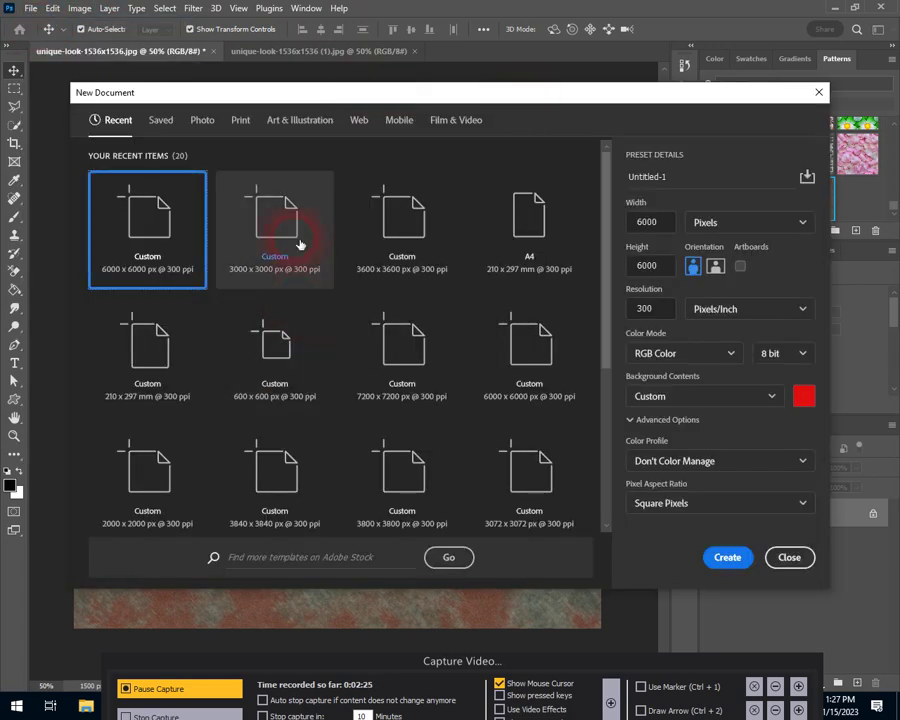
left_click(299, 244)
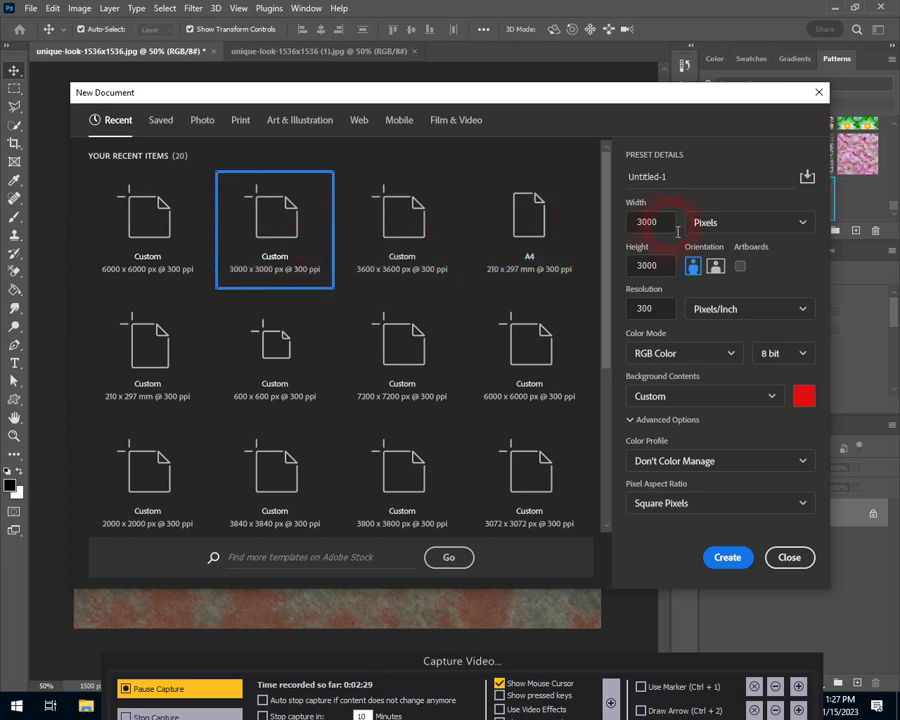
left_click(729, 556)
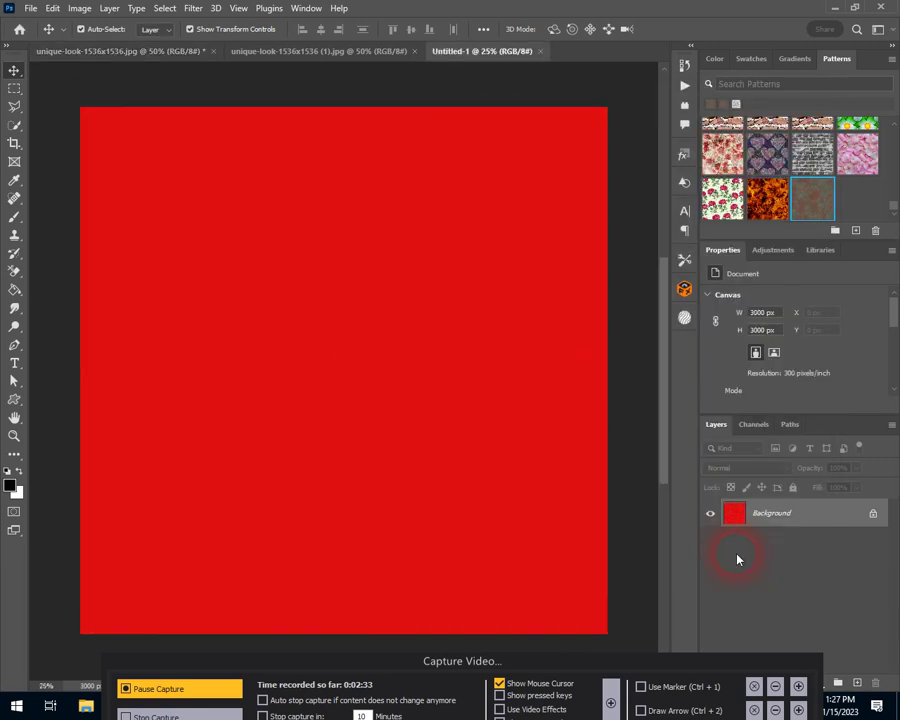
Unlock the red background layer and apply the new rust pattern to it as a pattern fill
left_click(873, 513)
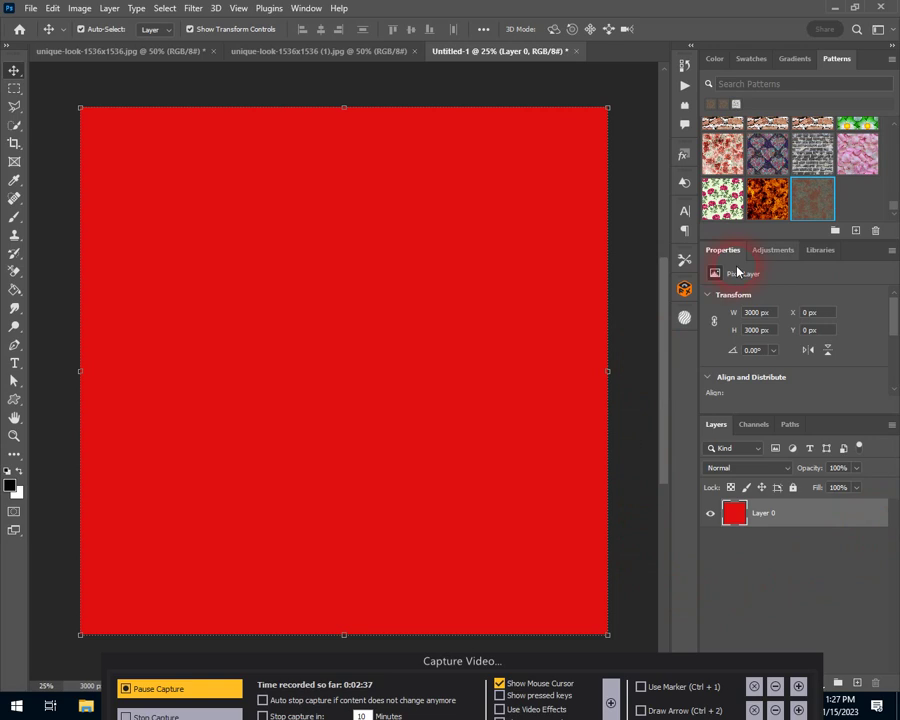
left_click(815, 212)
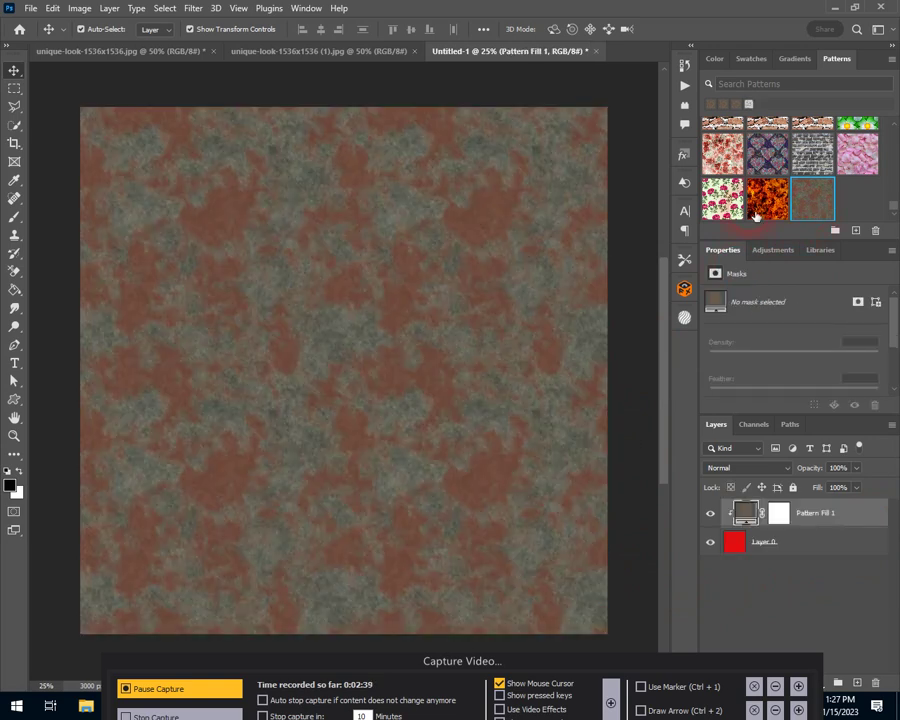
Examine the tiled rust pattern at 100% for visible seams
left_click(239, 9)
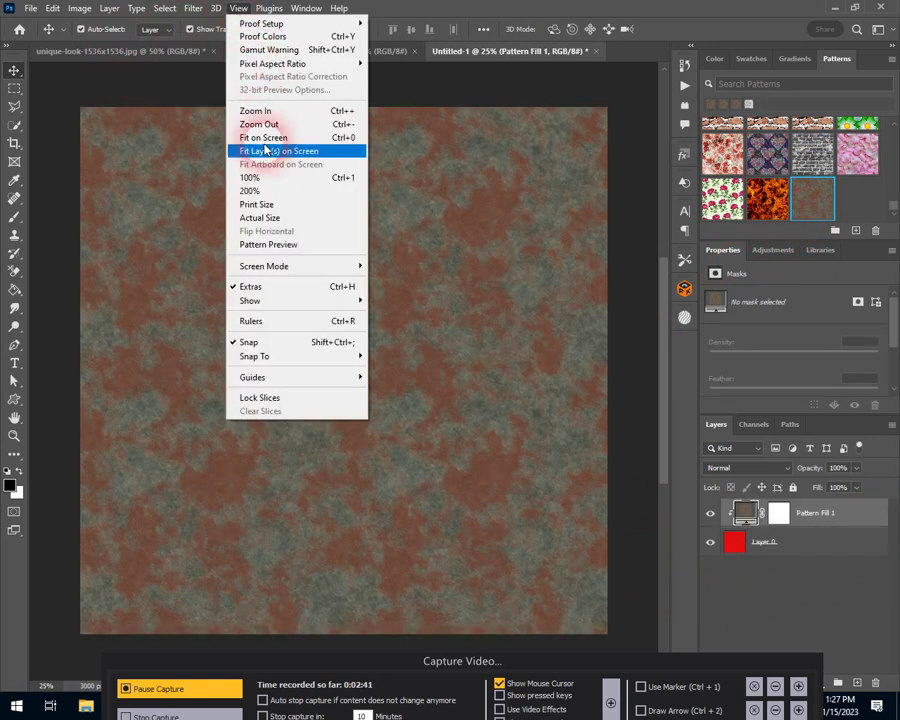
left_click(266, 178)
left_click_drag(664, 369, 665, 464)
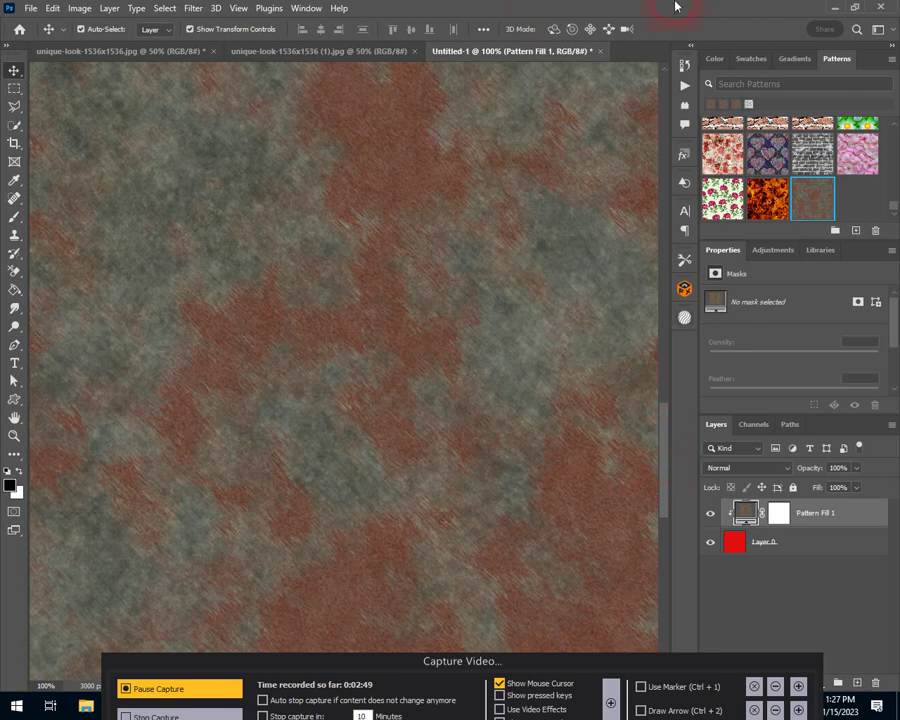
Create a document from the recent 6000 x 6000 px, 300 ppi preset and fill its unlocked background layer with the rust pattern
left_click(31, 8)
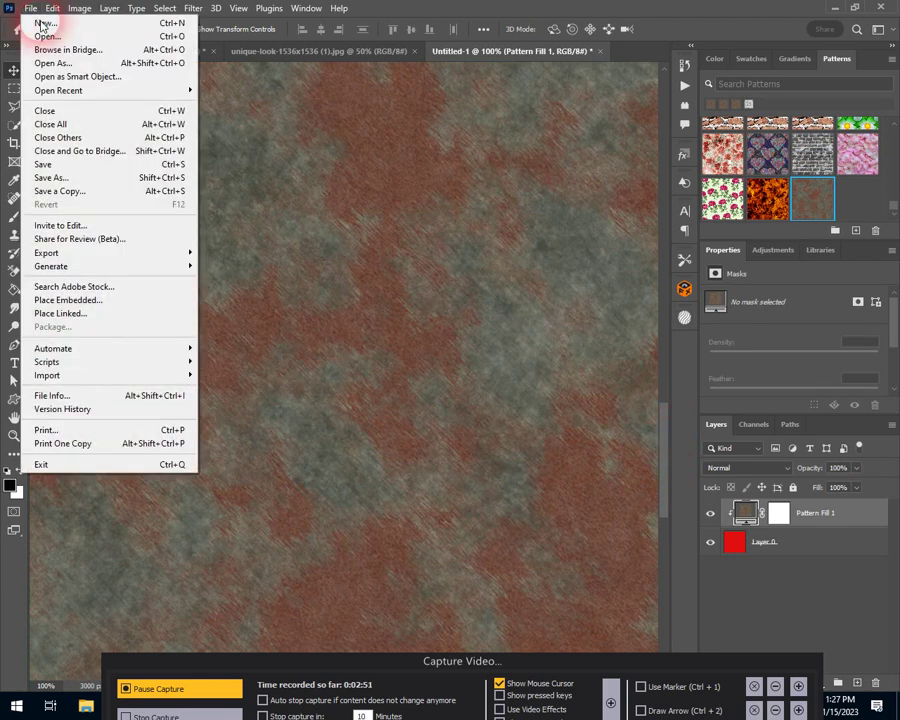
left_click(43, 23)
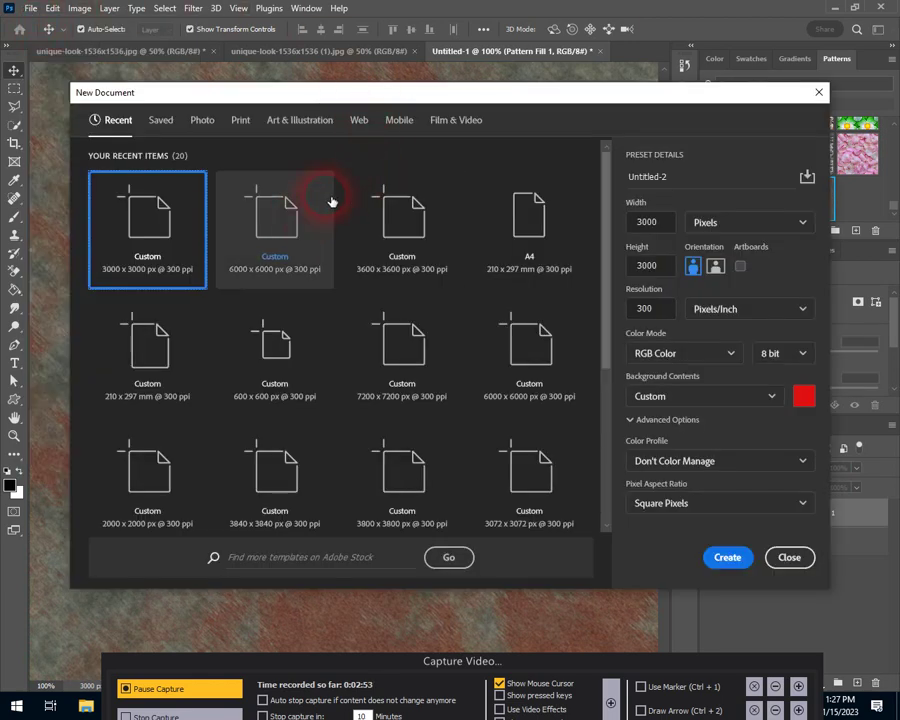
left_click(312, 219)
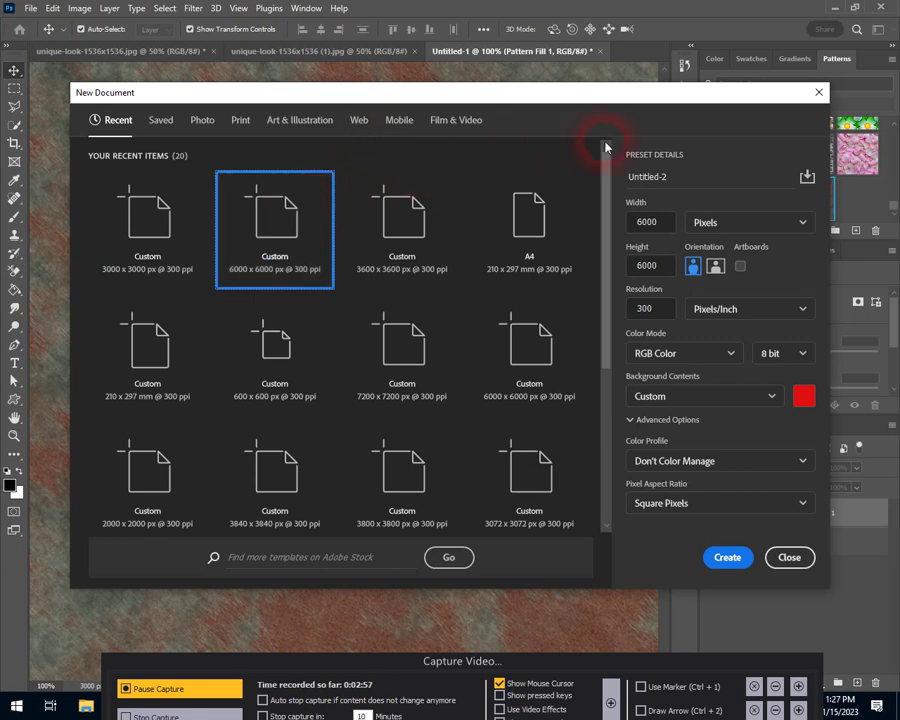
left_click(729, 556)
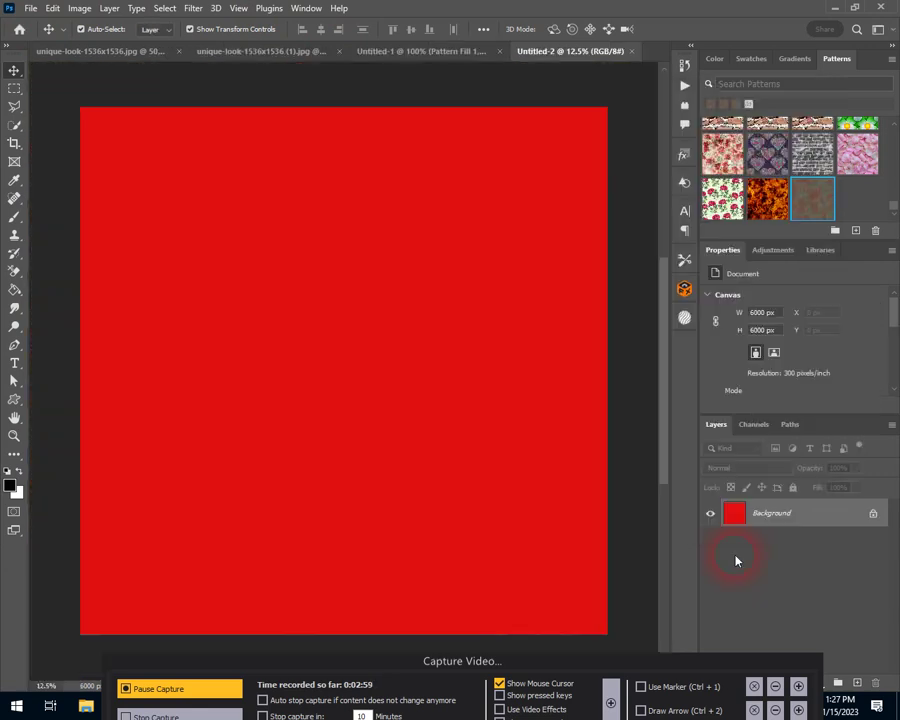
left_click(873, 514)
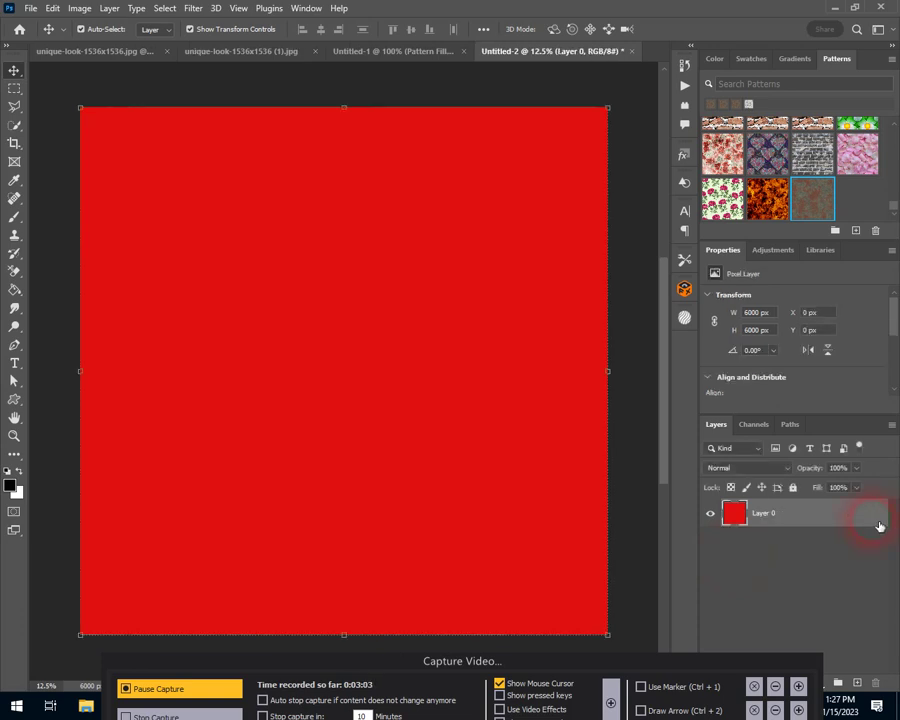
left_click(825, 202)
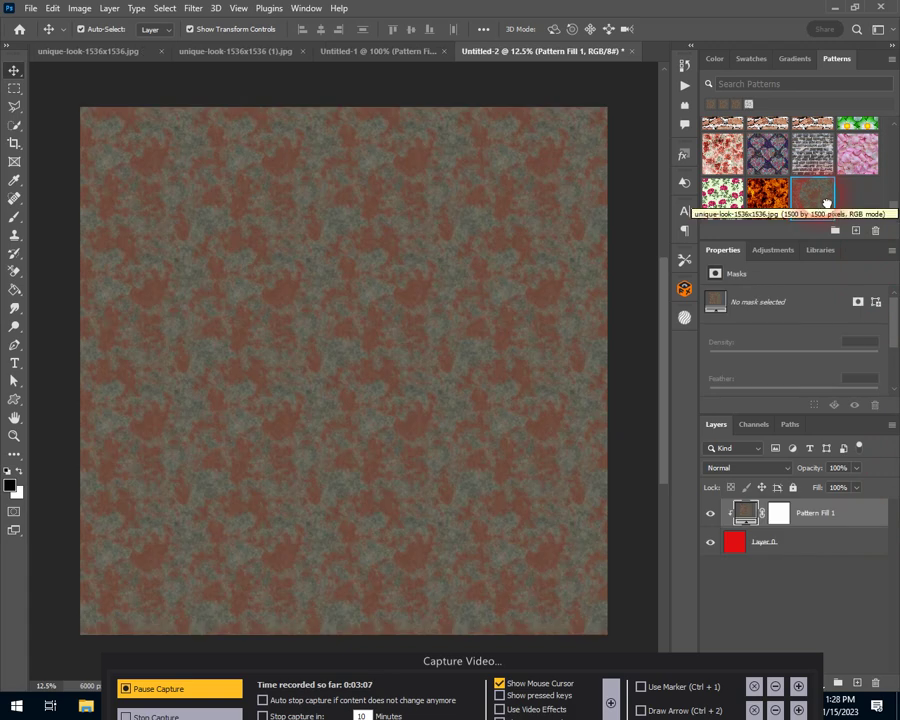
Examine the tiled rust pattern for seams and repetition at print size, at 100% and fitted to the screen
left_click(240, 10)
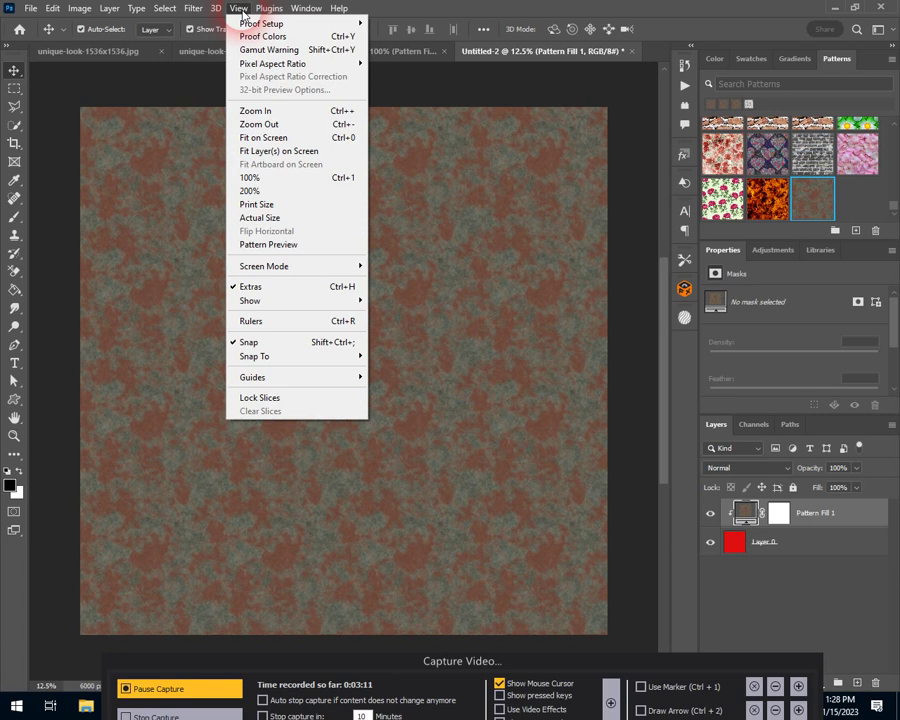
left_click(293, 208)
left_click_drag(662, 351, 675, 410)
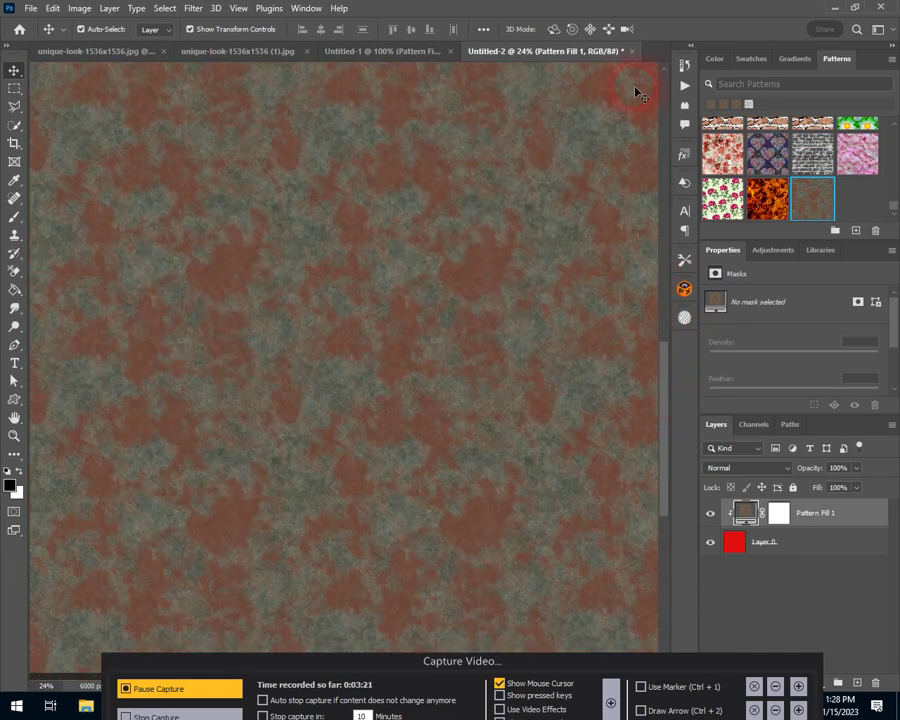
left_click(238, 8)
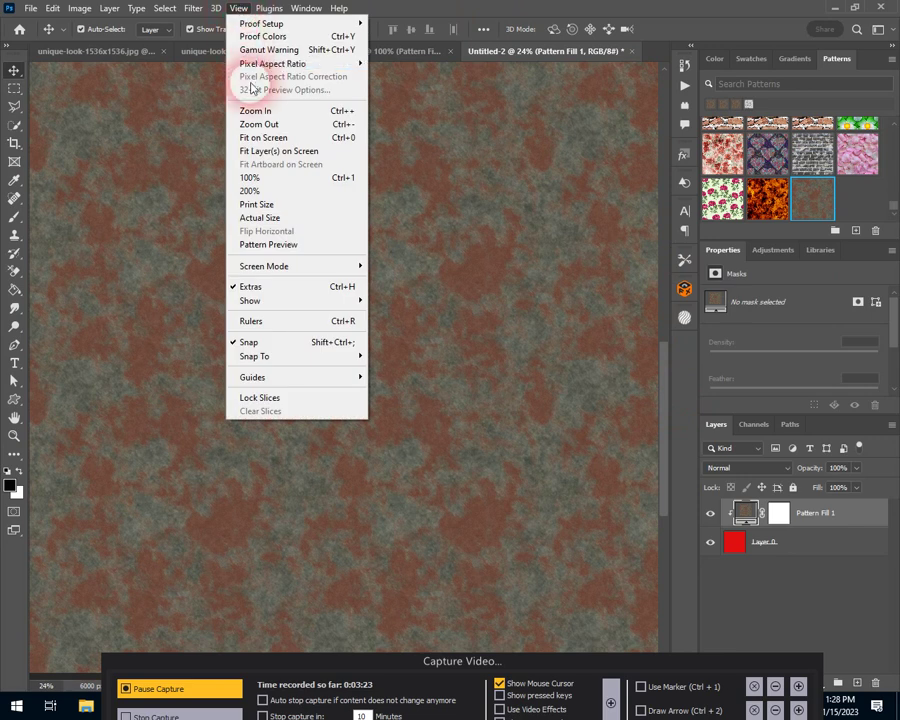
left_click(258, 178)
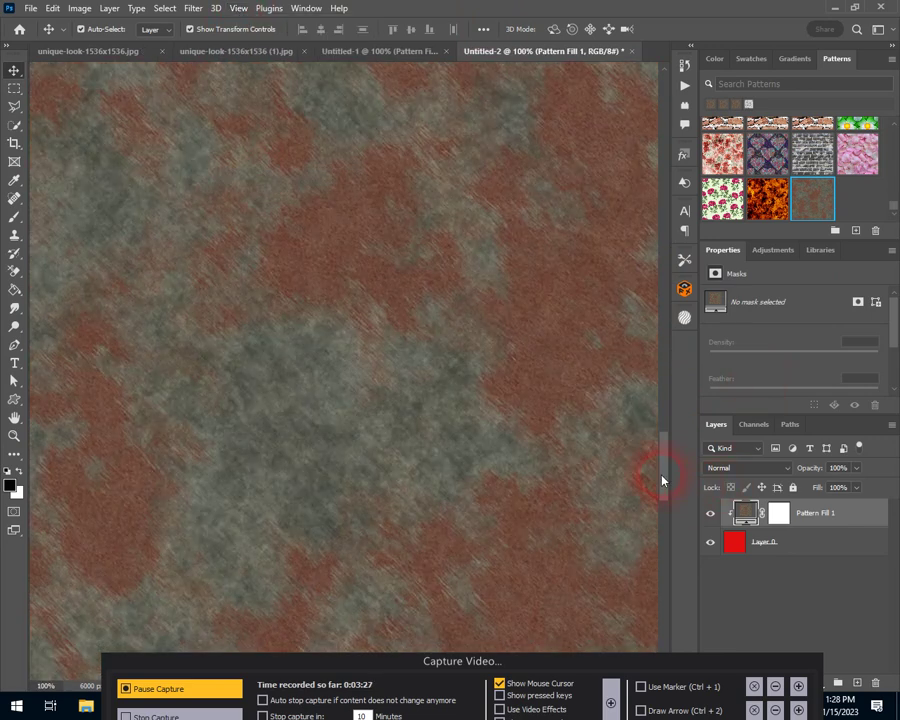
left_click_drag(663, 478, 661, 343)
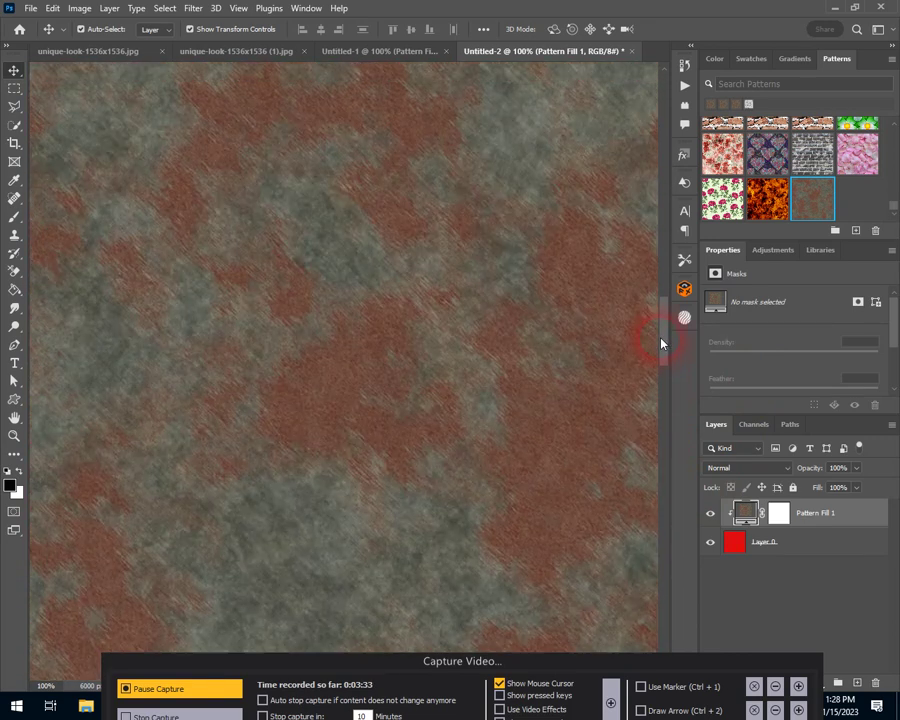
left_click(239, 8)
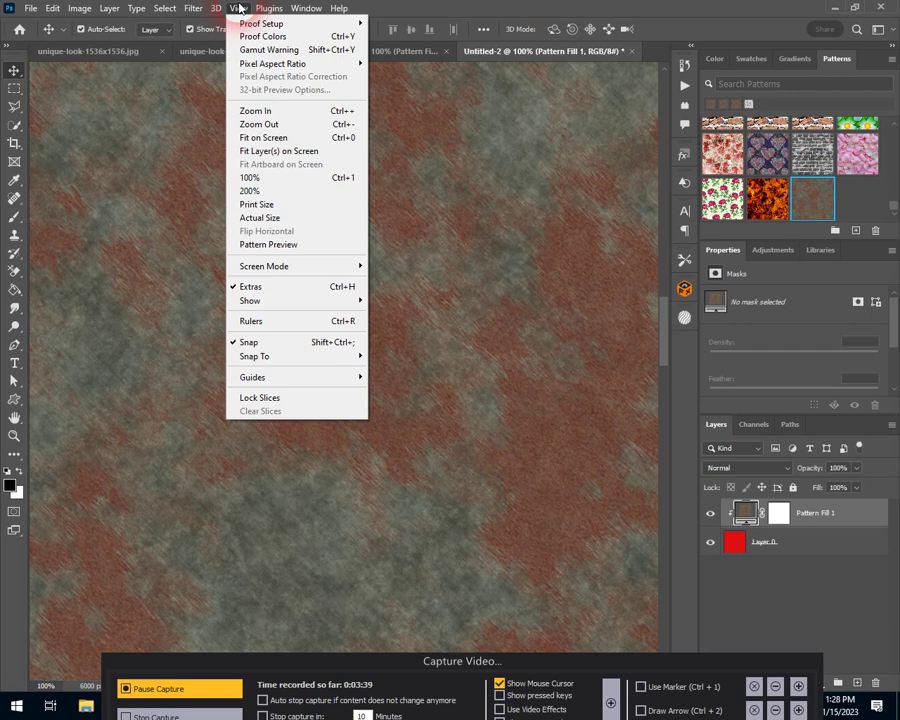
left_click(252, 137)
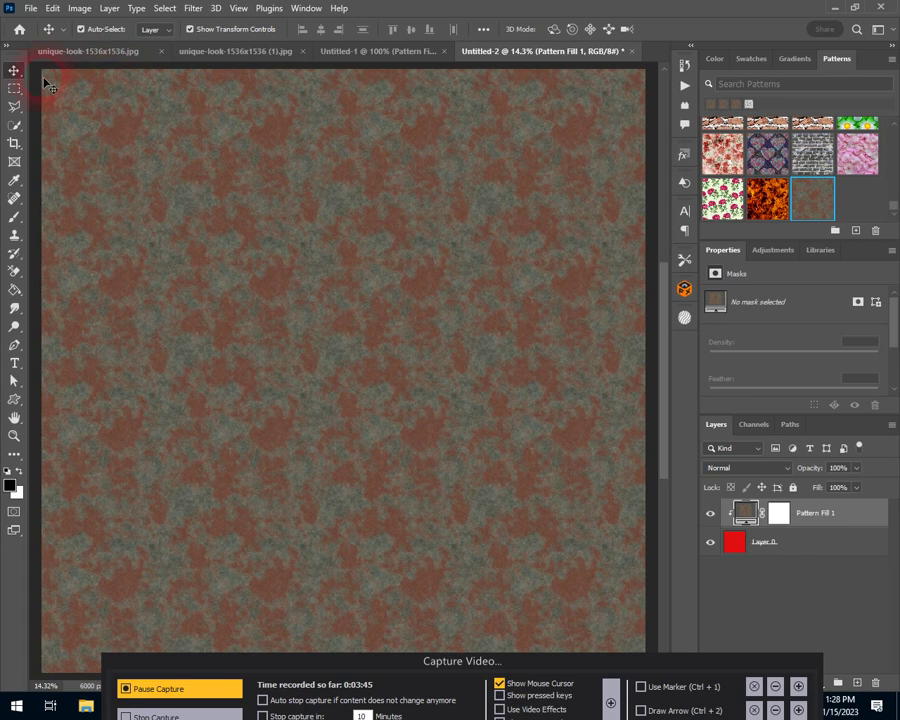
Save a JPEG copy of the document as Untitled-2 in the pixabay New folder at quality 12
left_click(32, 9)
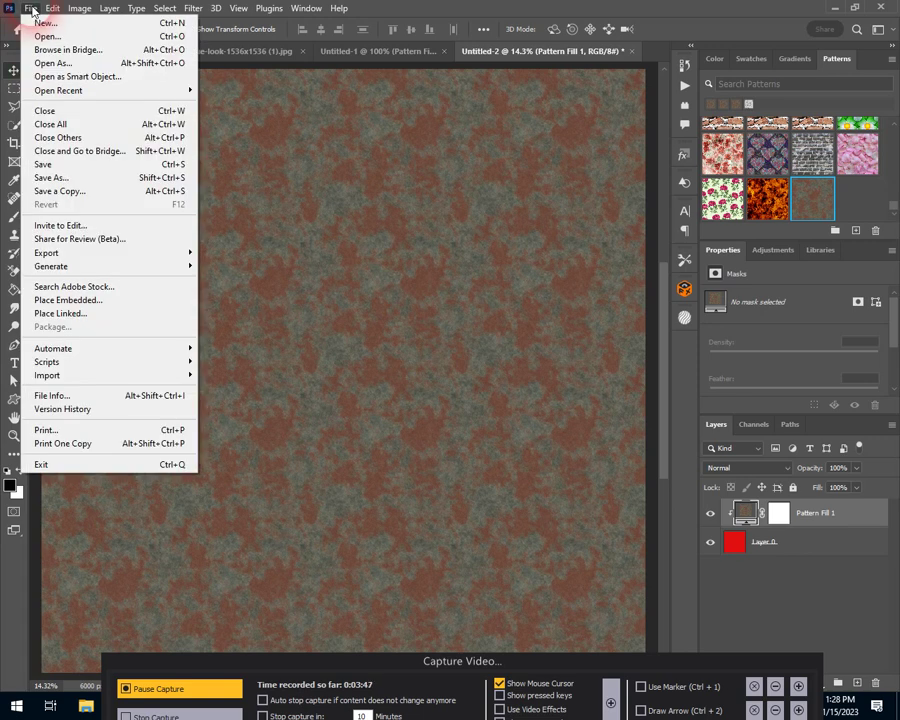
left_click(78, 191)
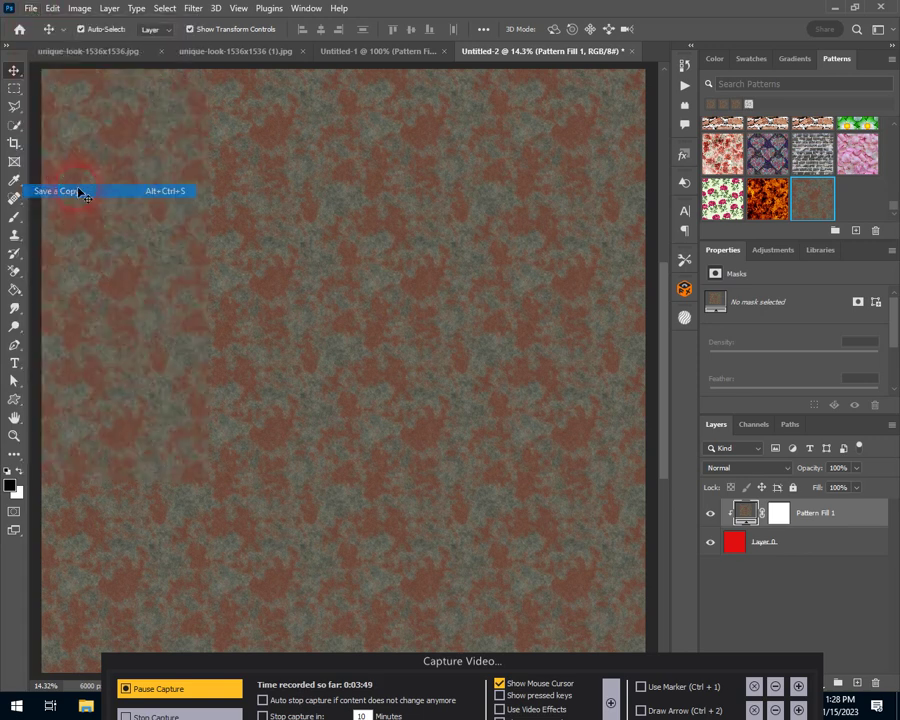
left_click(205, 578)
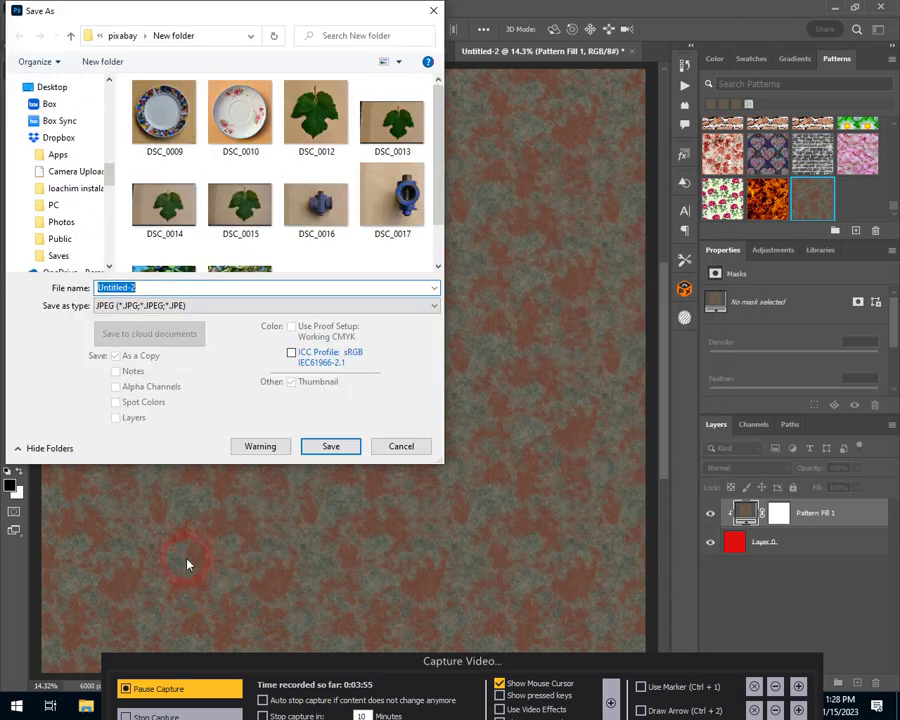
left_click(219, 306)
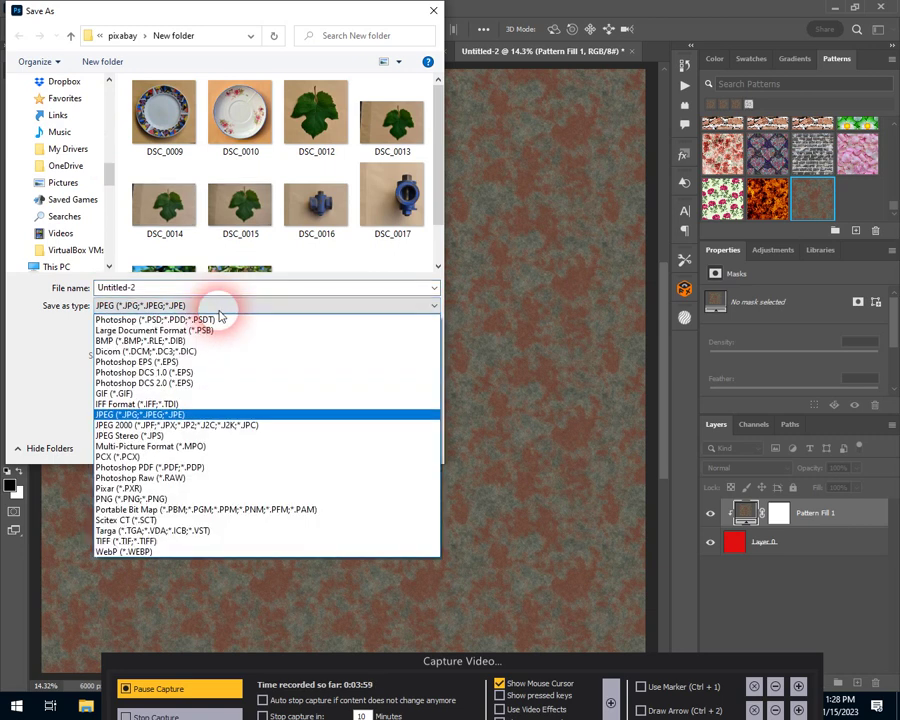
left_click(220, 310)
left_click(328, 444)
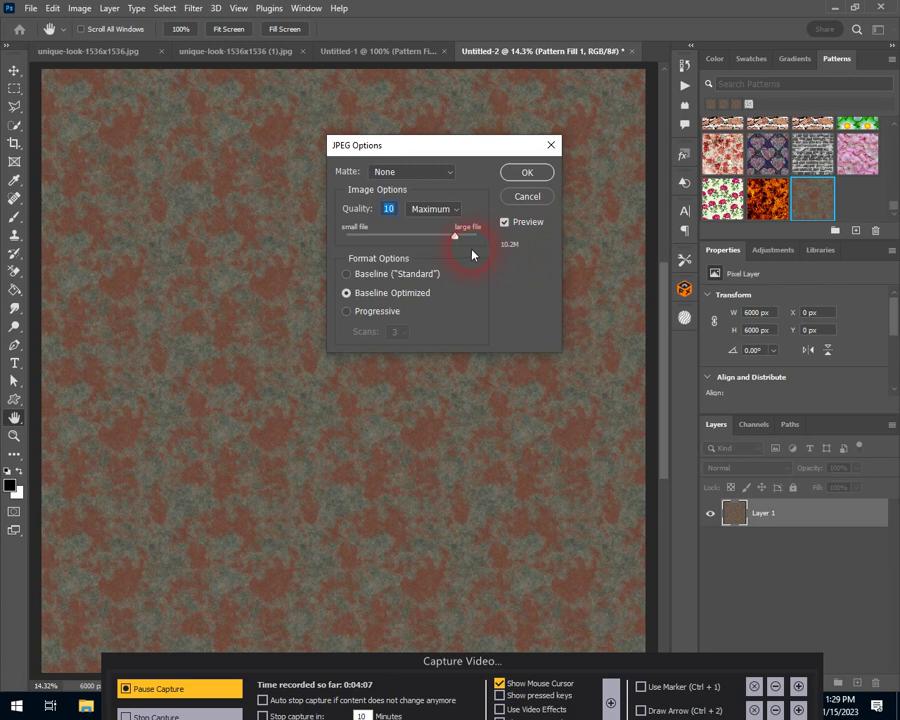
left_click_drag(455, 243, 477, 240)
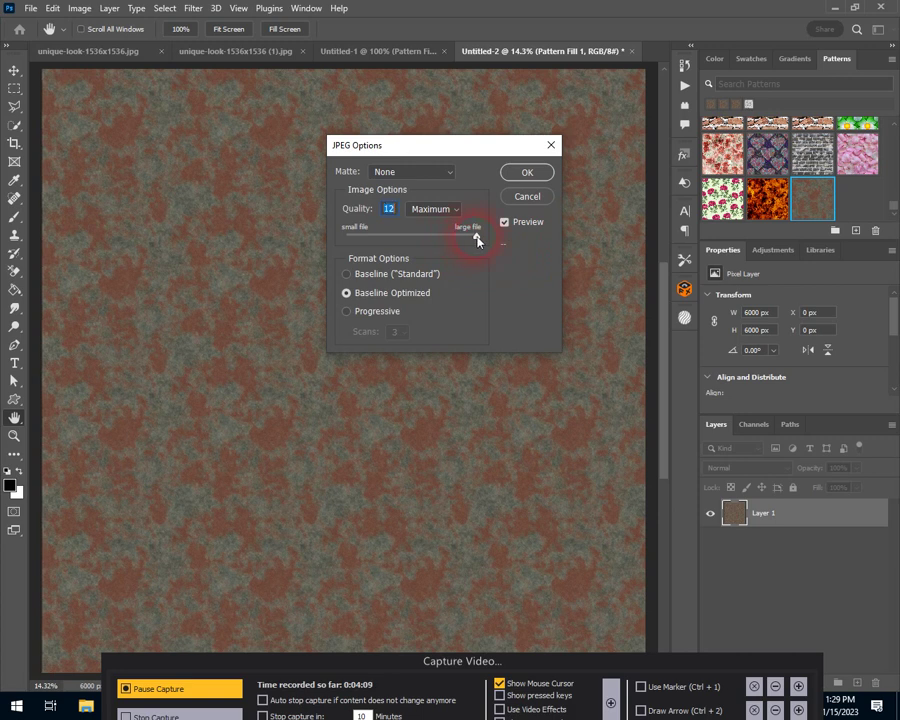
left_click(547, 174)
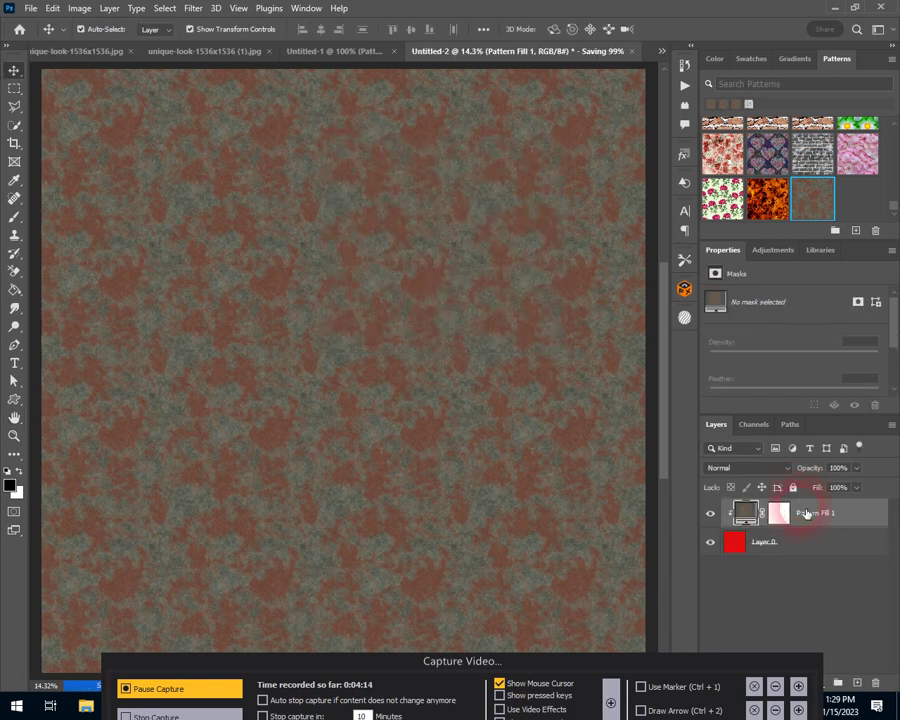
Flatten the pattern fill and the red layer beneath it into a single background layer
left_click(806, 513)
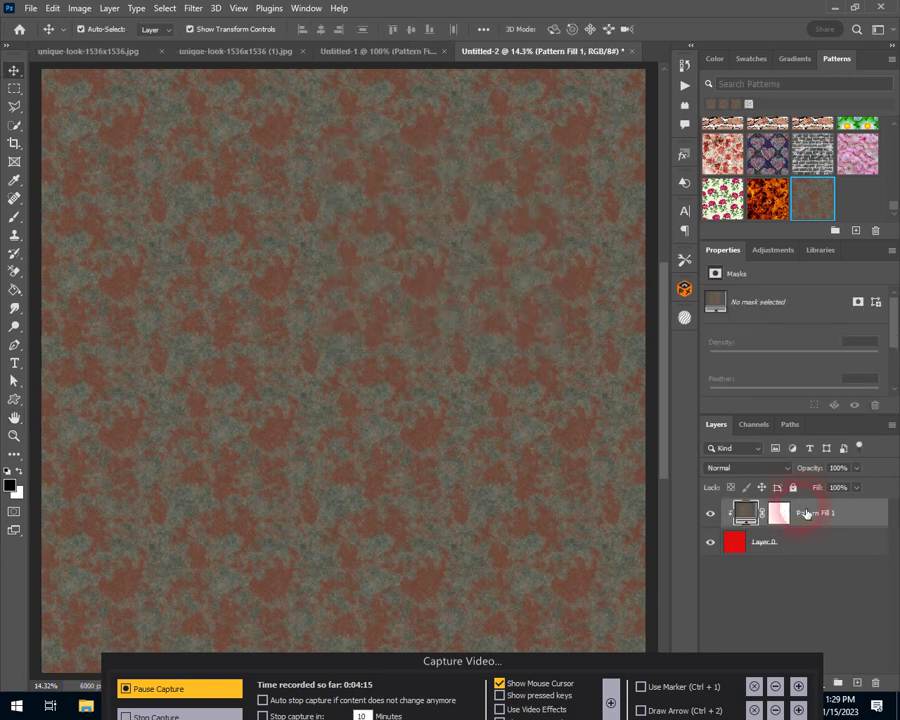
left_click(801, 520)
left_click(110, 10)
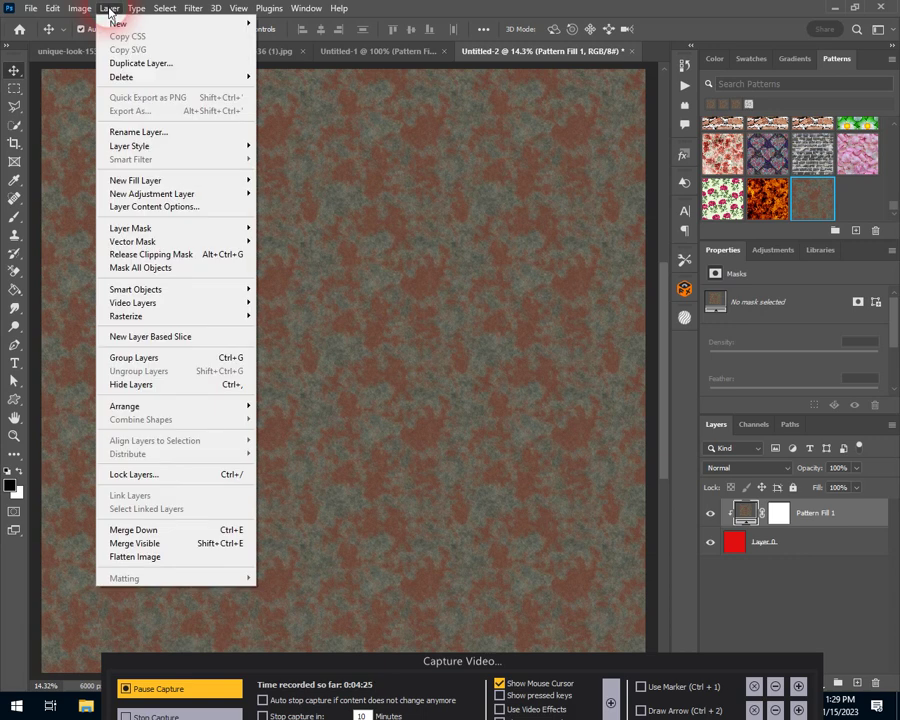
left_click(166, 561)
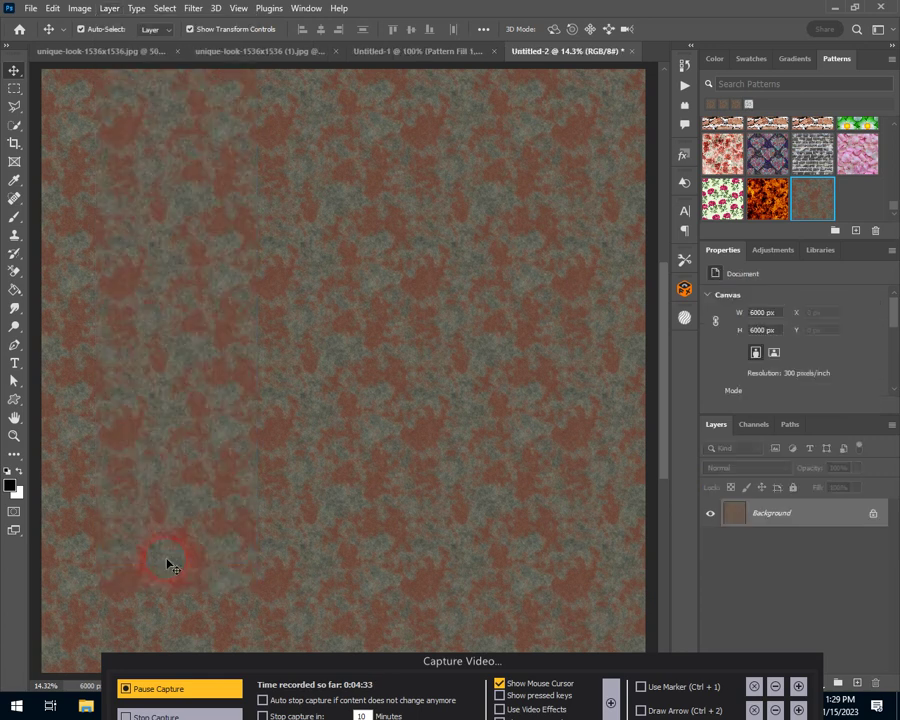